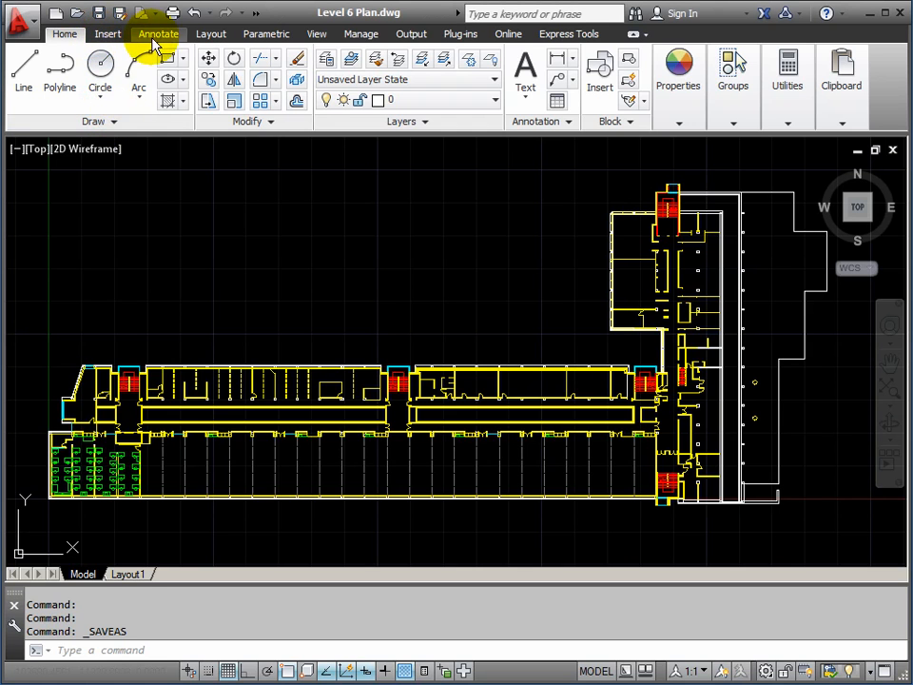
click(112, 36)
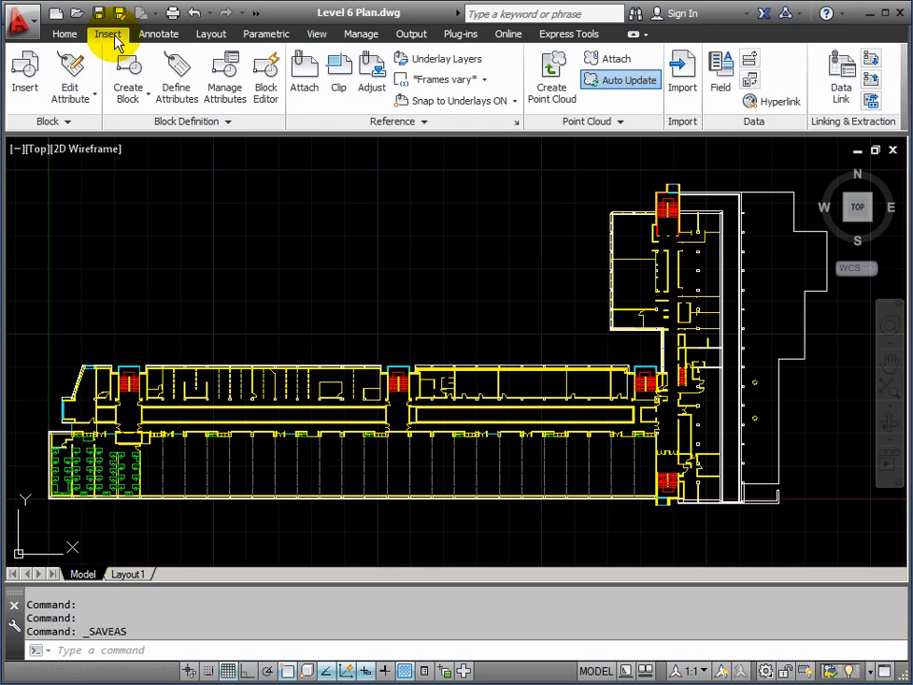
click(164, 36)
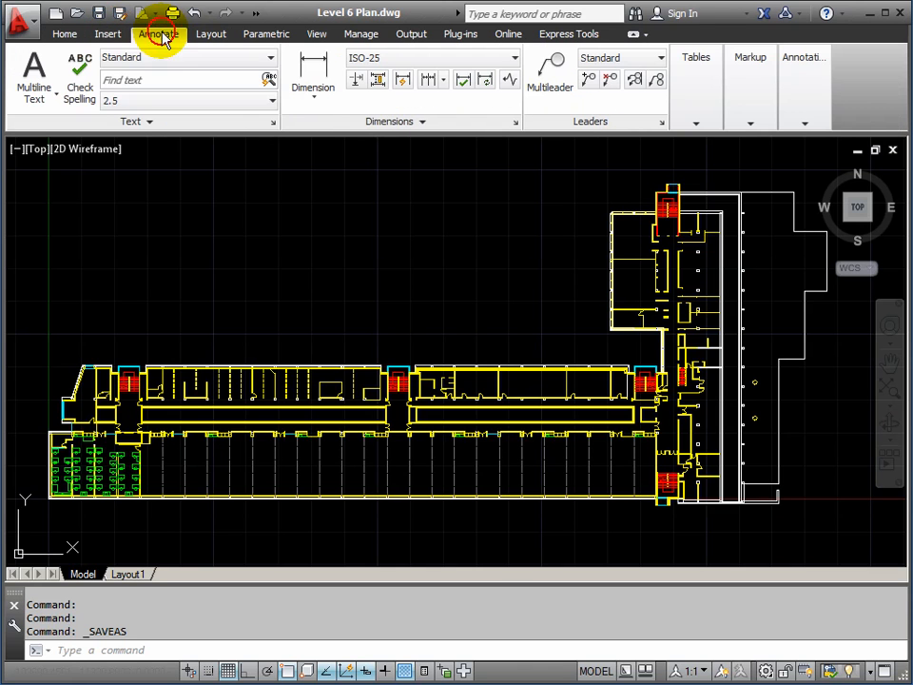
click(211, 35)
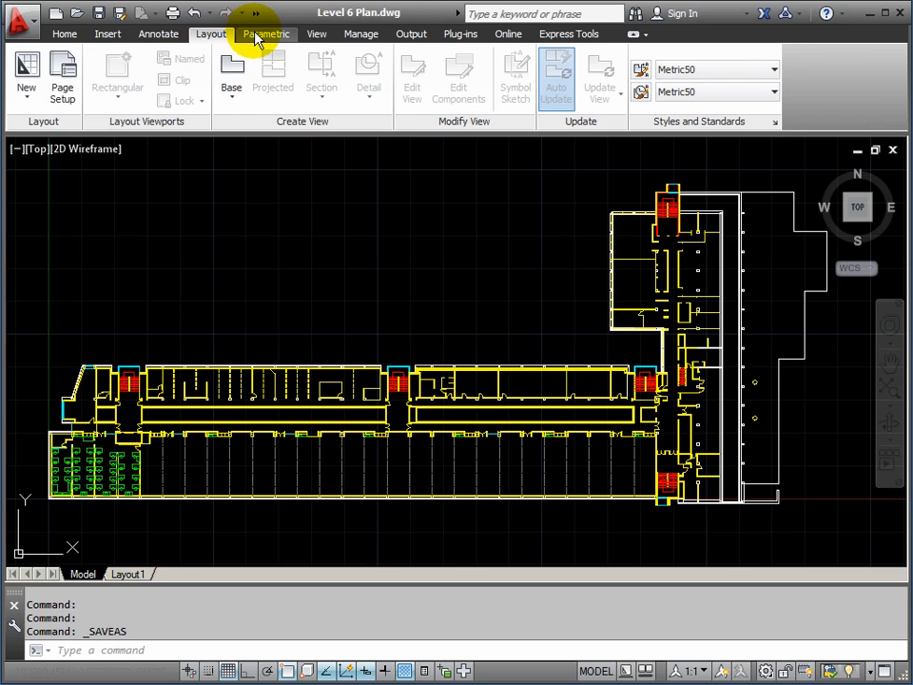
click(72, 35)
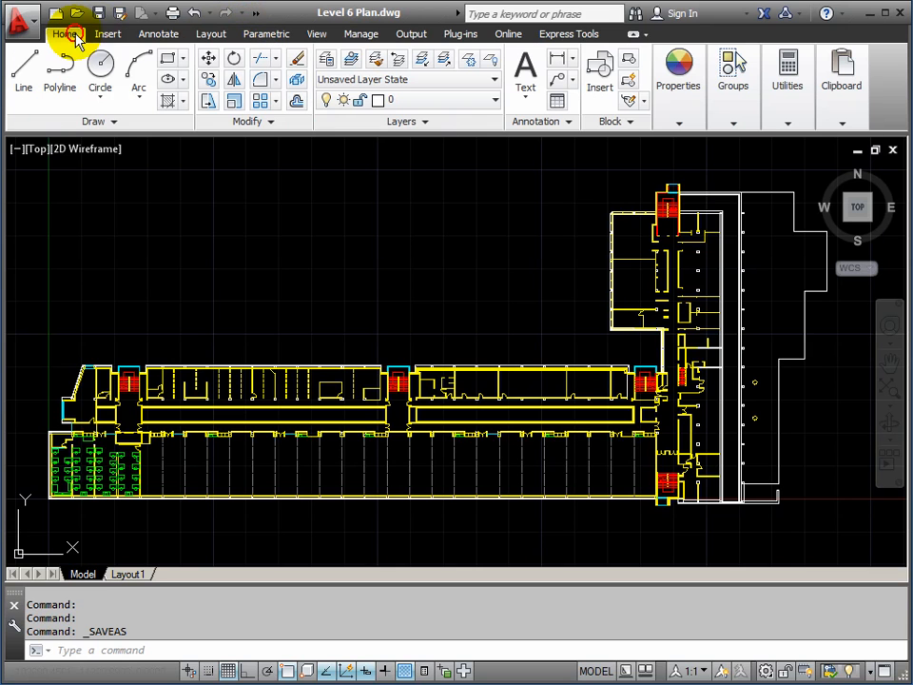
- Cycle the ribbon through its minimized display states and restore it to full size
click(634, 38)
click(633, 38)
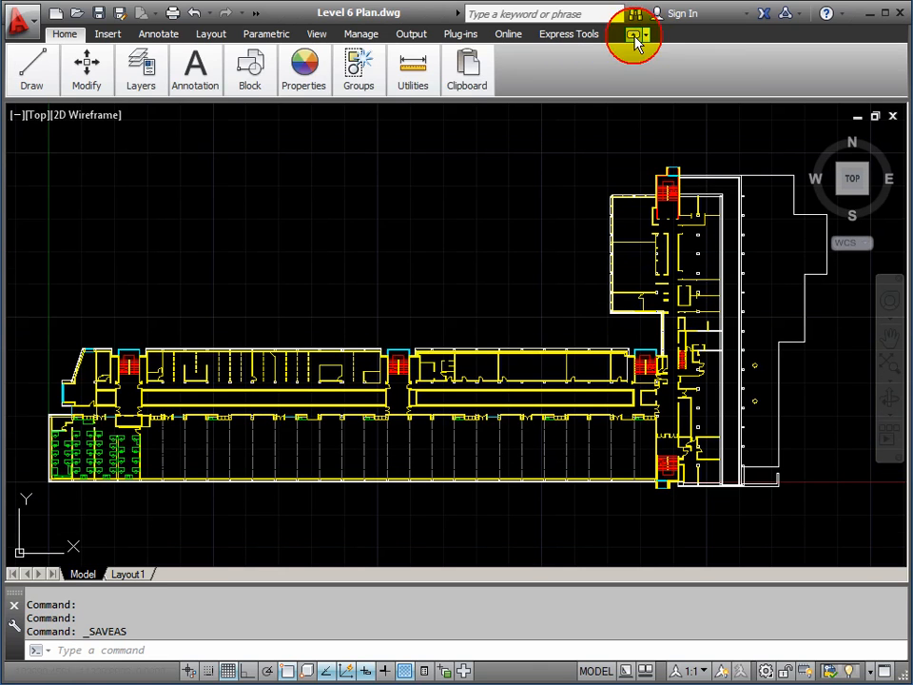
click(633, 38)
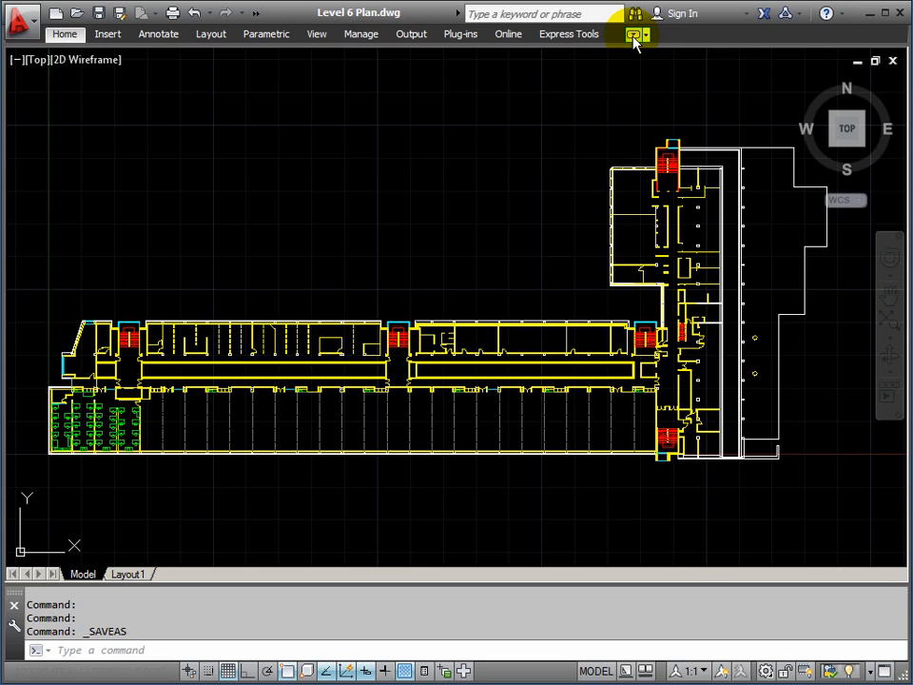
click(633, 38)
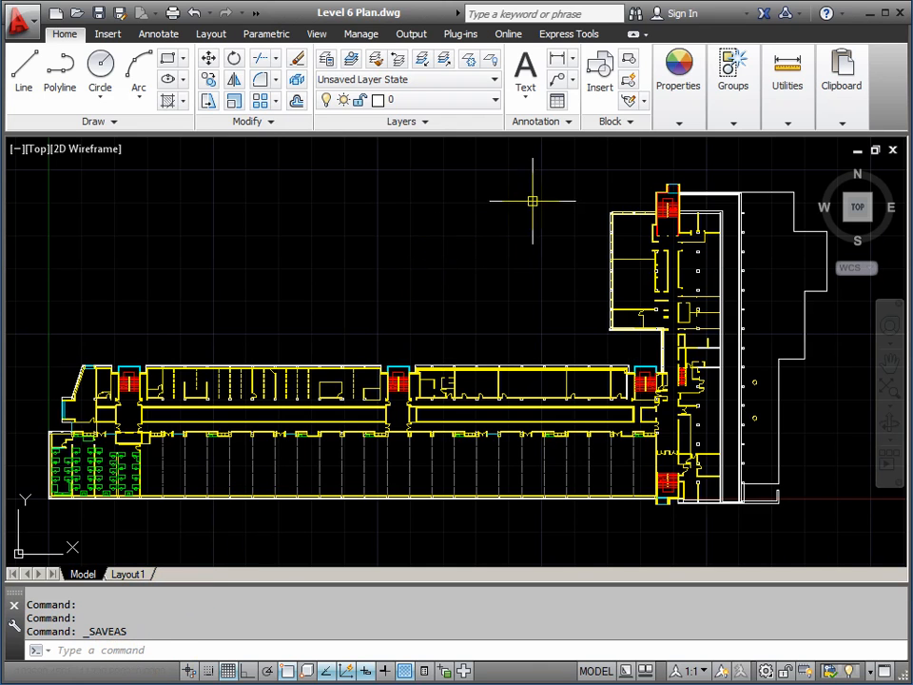
- Hide the Clipboard tool group from the Home ribbon
mouse_move(825, 117)
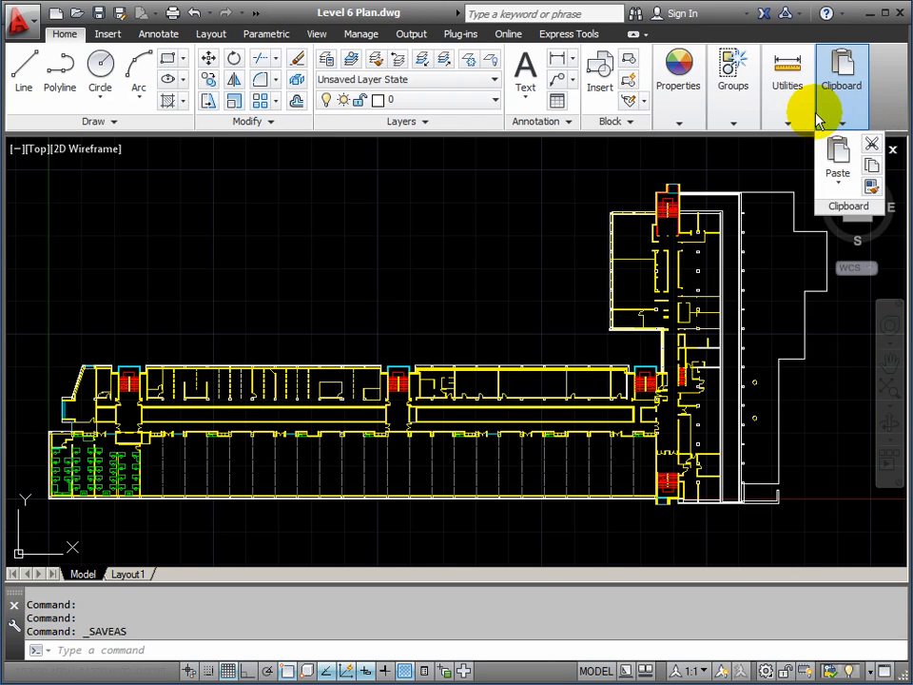
mouse_move(741, 121)
mouse_move(701, 122)
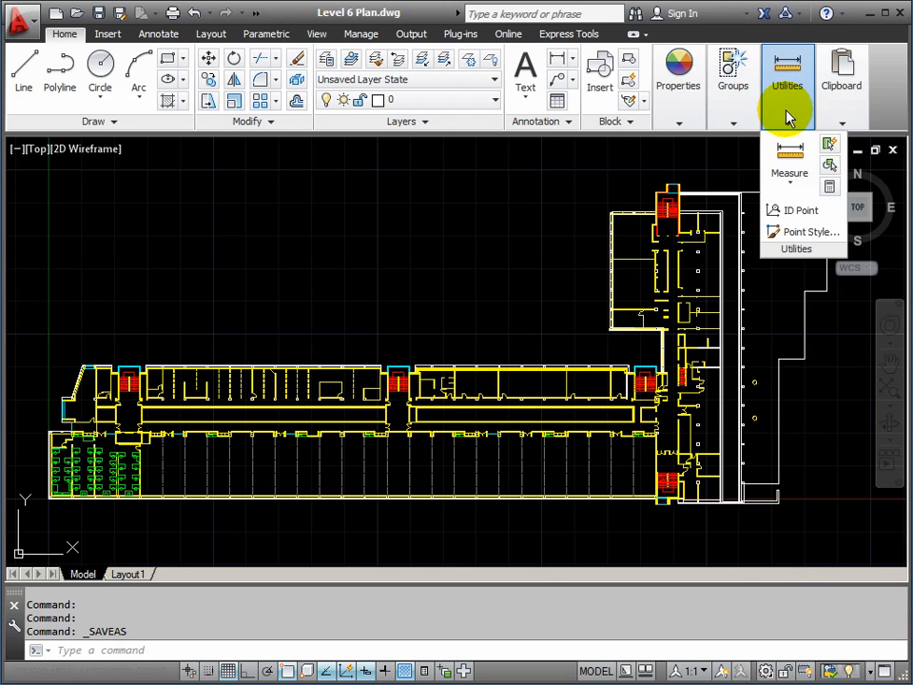
right_click(860, 114)
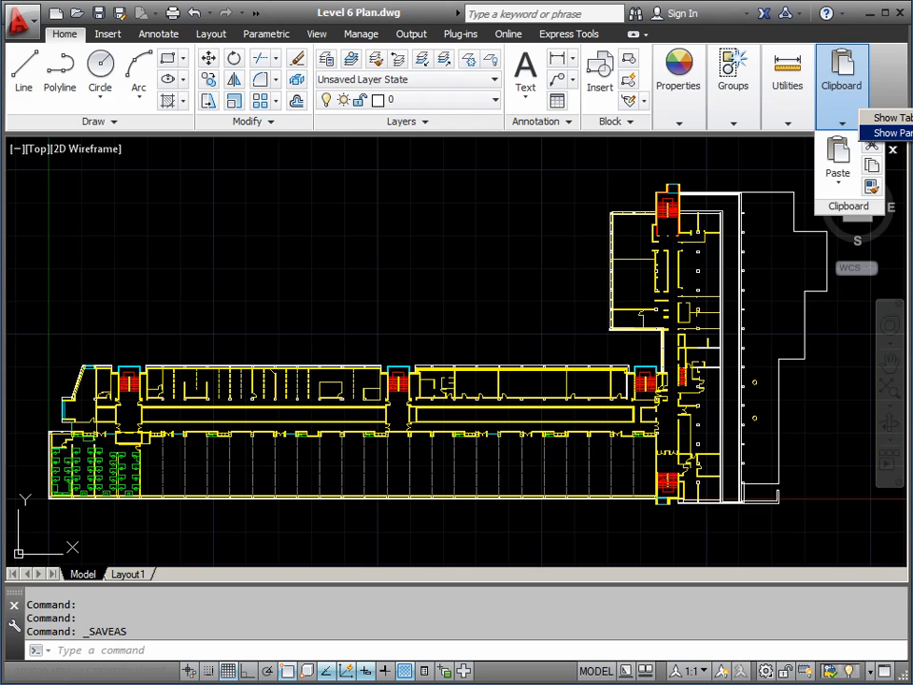
click(889, 134)
- Hide the Groups and Utilities tool groups from the Home ribbon to give the remaining tools more room
click(823, 122)
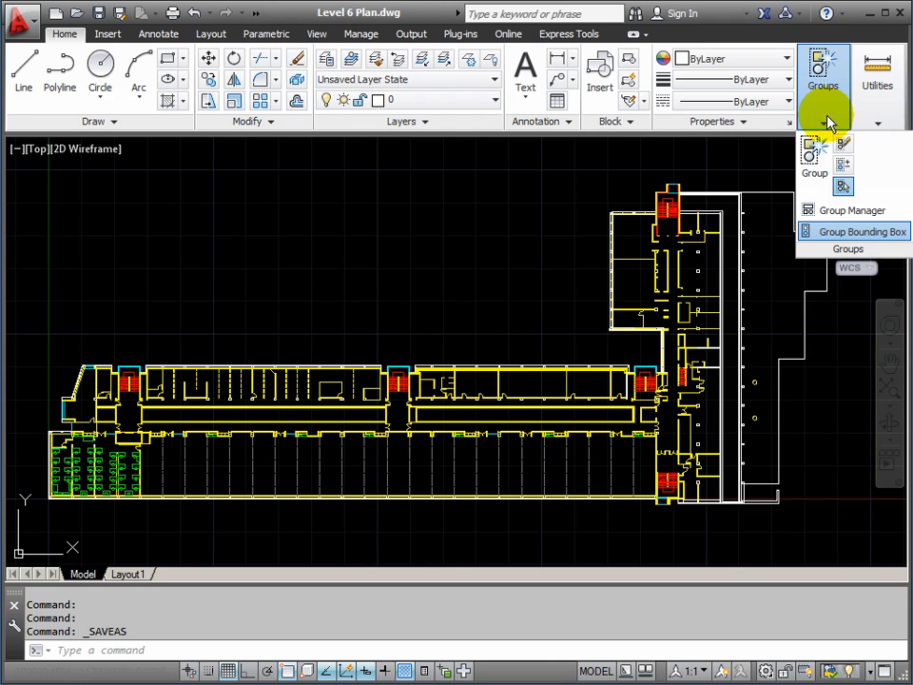
right_click(823, 119)
mouse_move(843, 138)
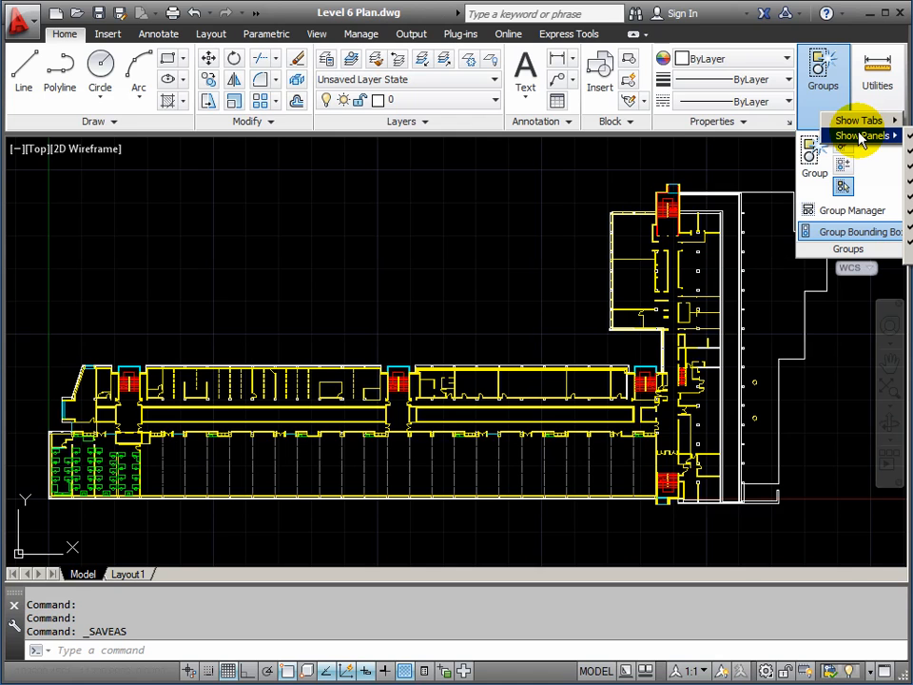
click(908, 229)
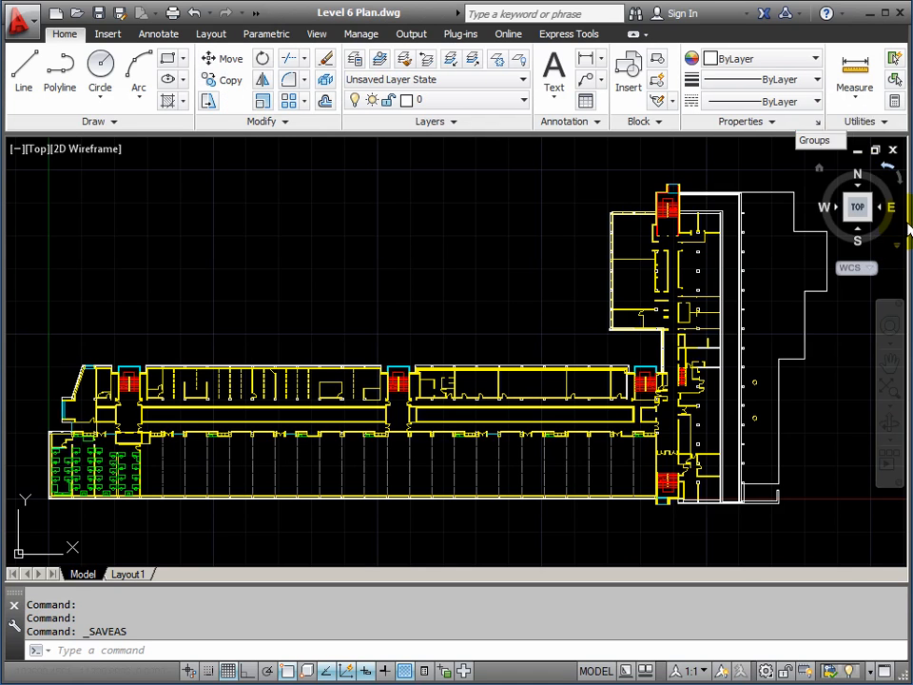
right_click(837, 112)
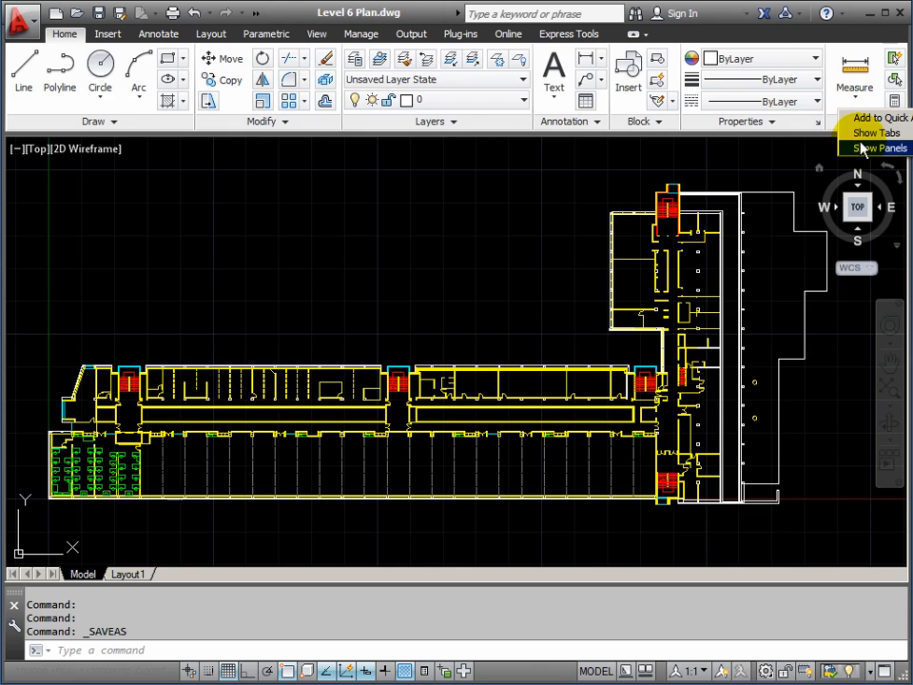
click(910, 254)
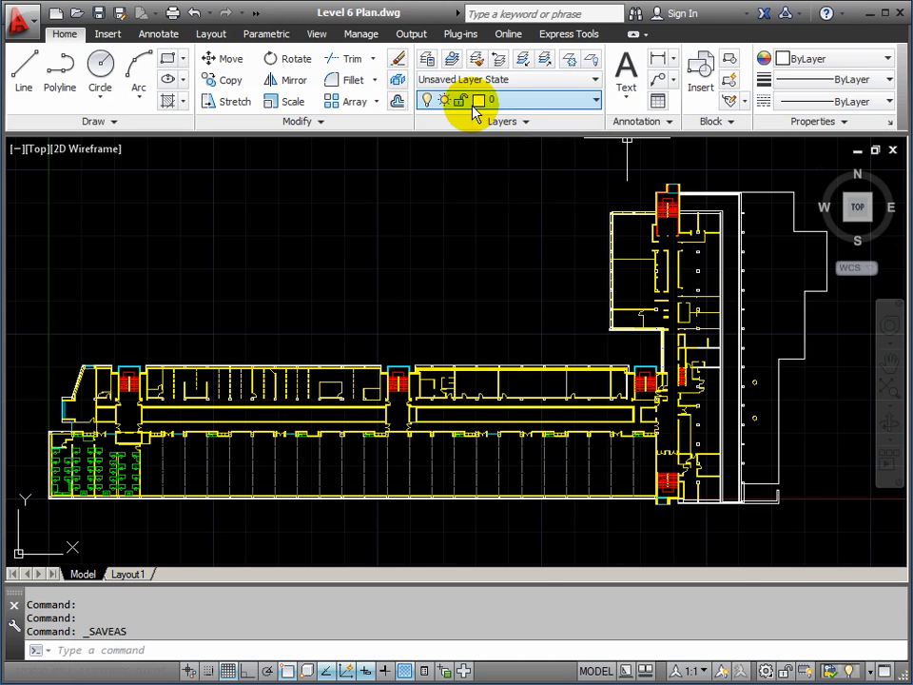
click(257, 14)
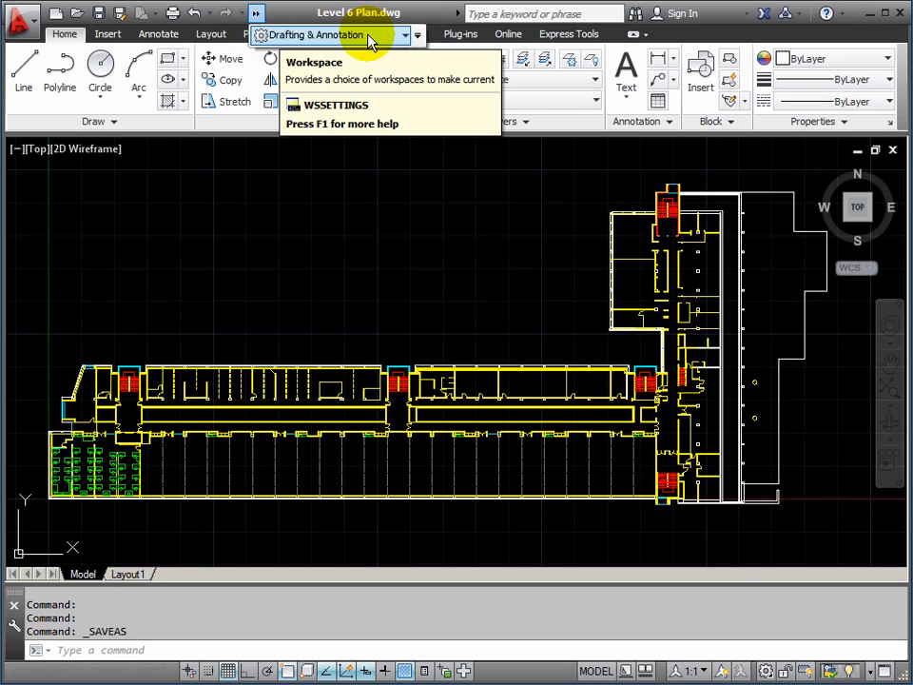
click(407, 36)
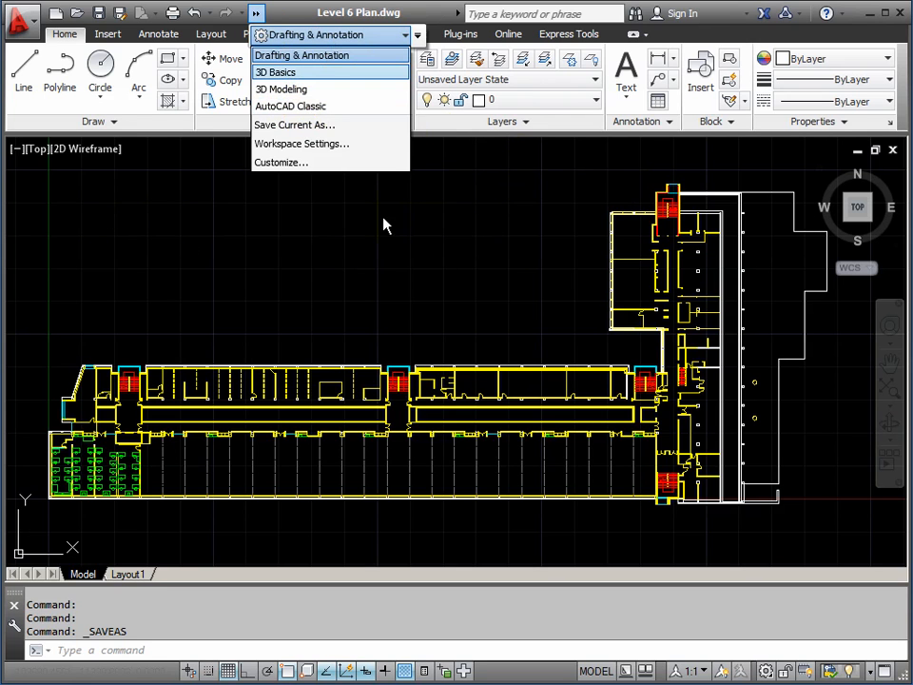
click(309, 107)
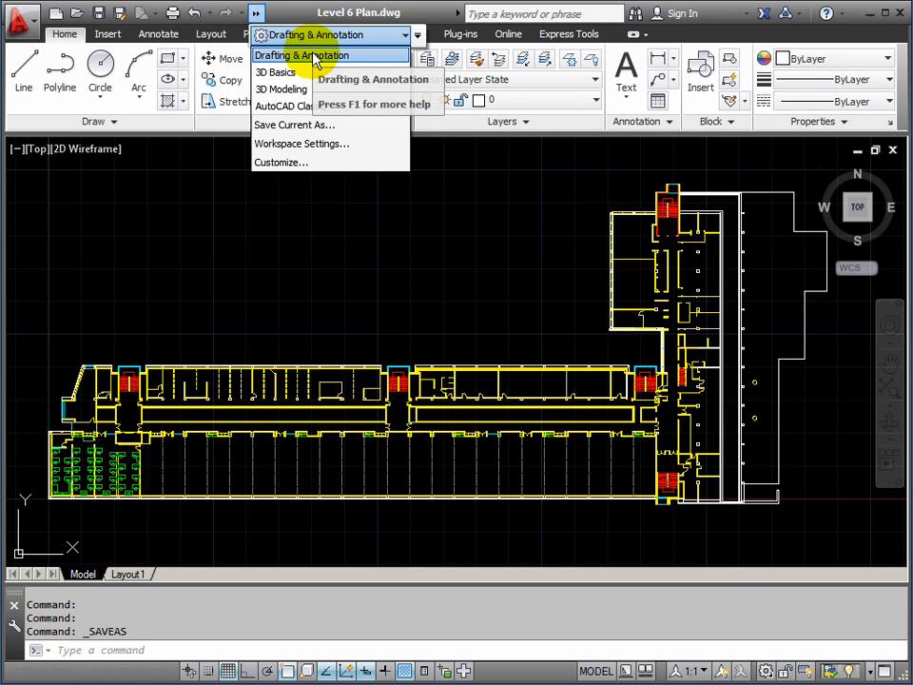
click(458, 266)
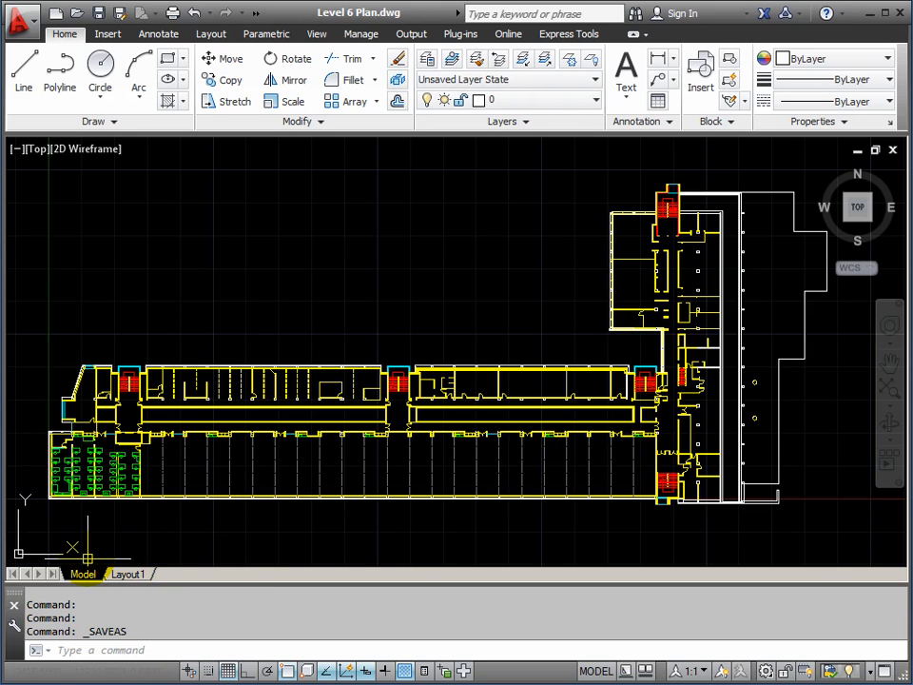
mouse_move(130, 578)
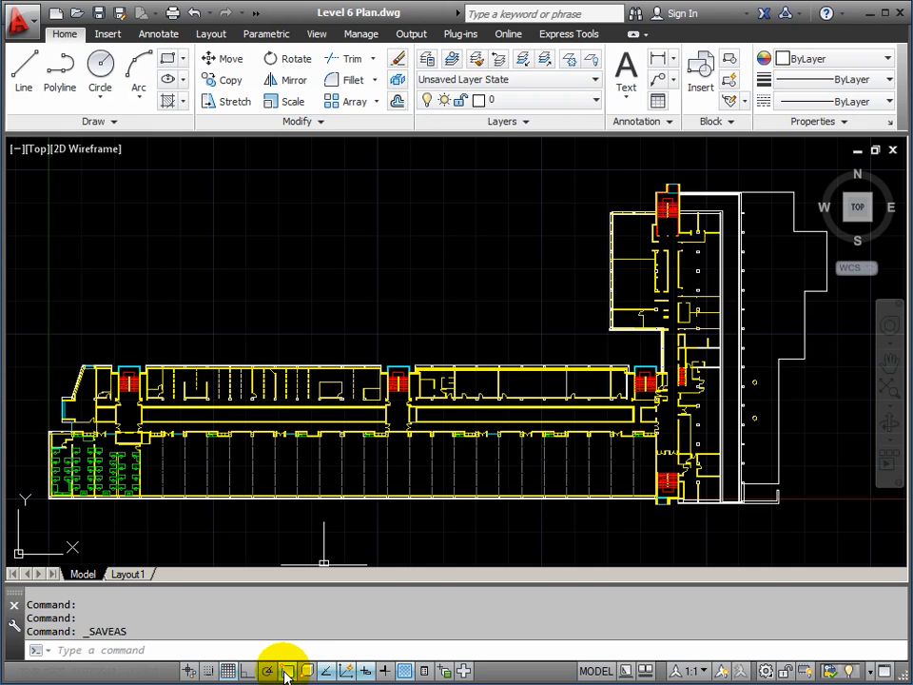
- Turn on ortho mode and turn off the grid, object snap tracking, dynamic UCS and dynamic input
click(228, 672)
click(246, 672)
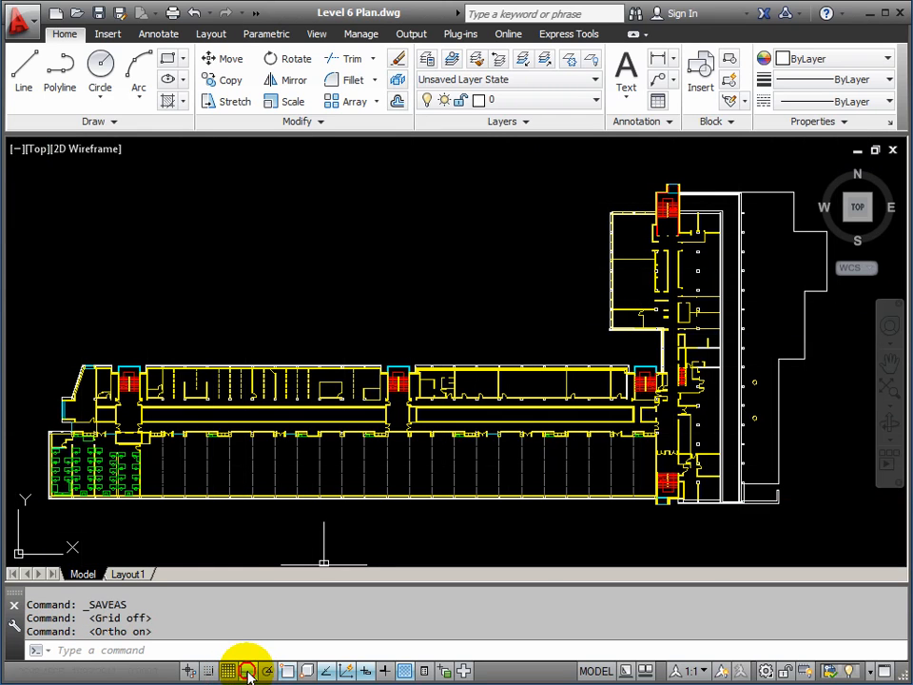
click(326, 671)
click(346, 672)
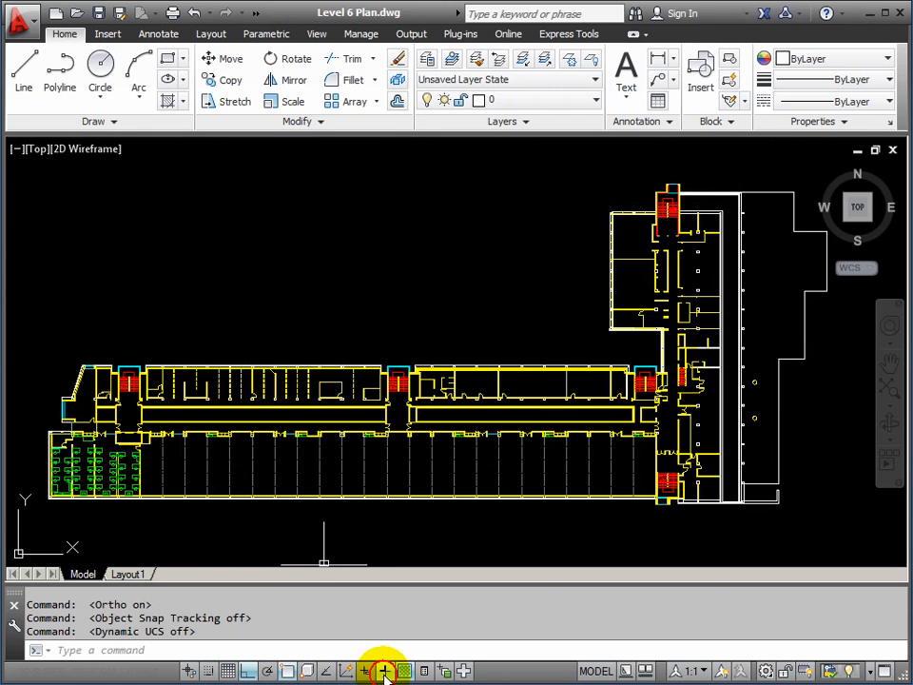
click(404, 672)
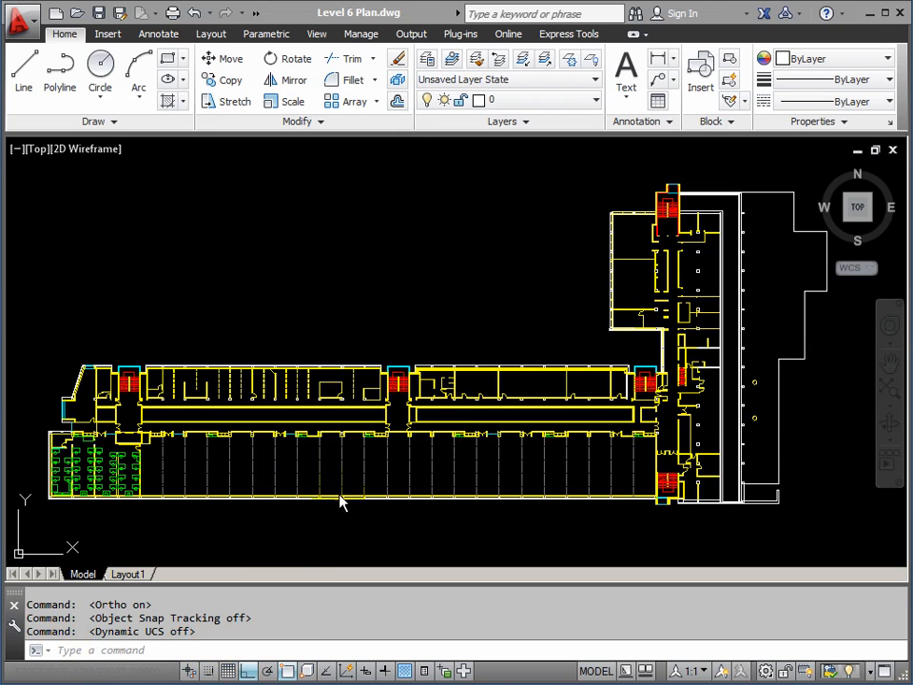
- Configure the running object snaps by disabling Node and enabling Perpendicular in the drafting settings
right_click(287, 672)
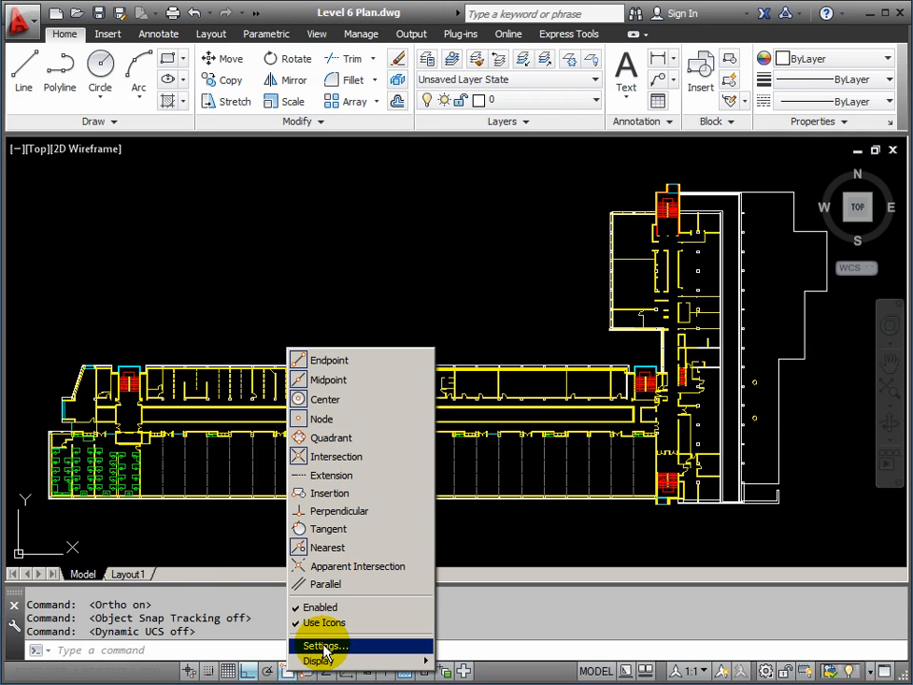
click(324, 647)
drag(106, 301, 426, 182)
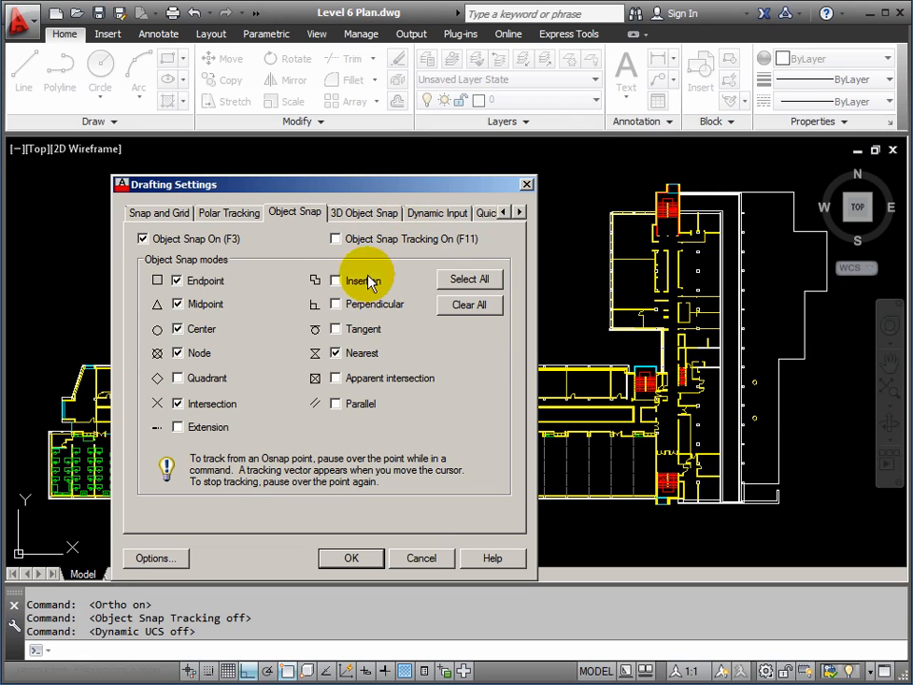
click(180, 356)
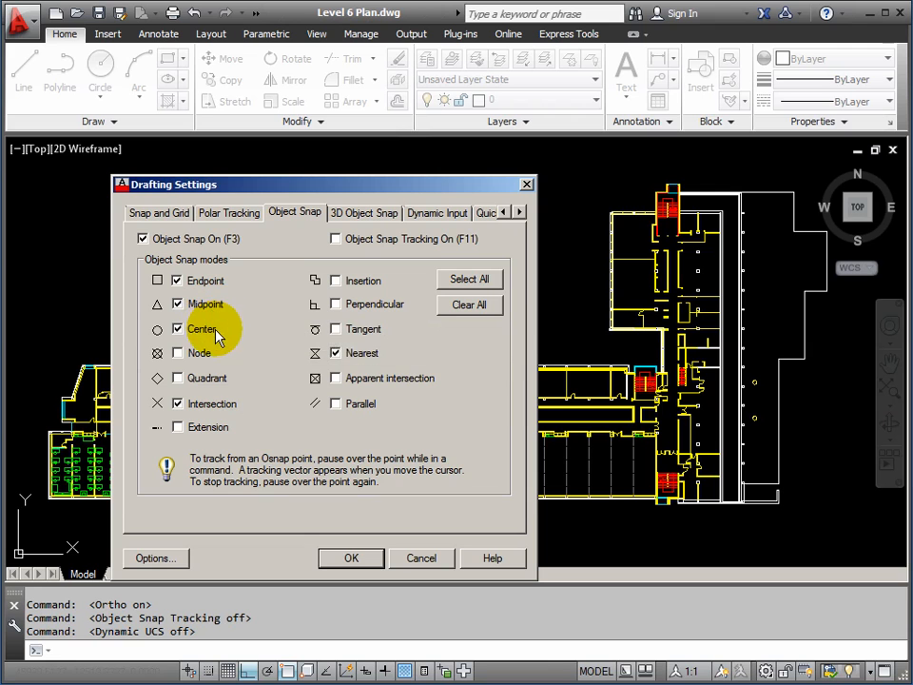
click(337, 305)
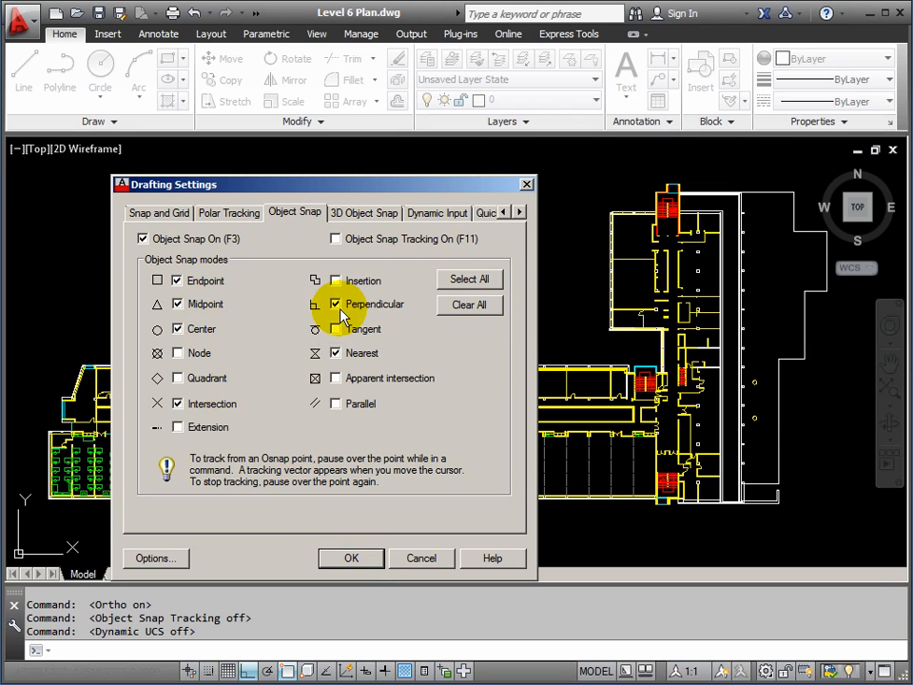
click(352, 560)
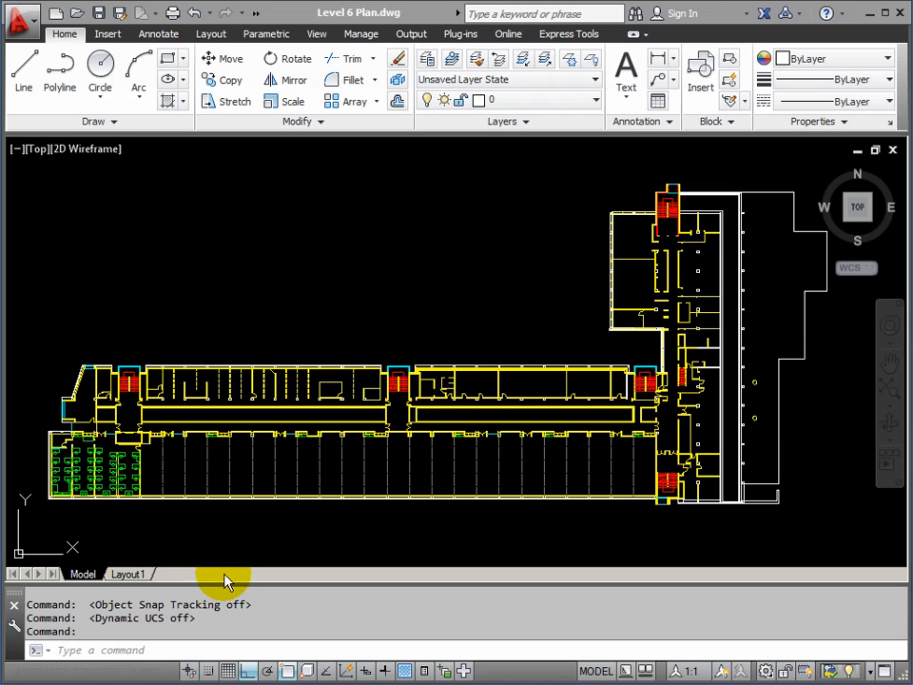
- Make FURN the current layer
click(597, 101)
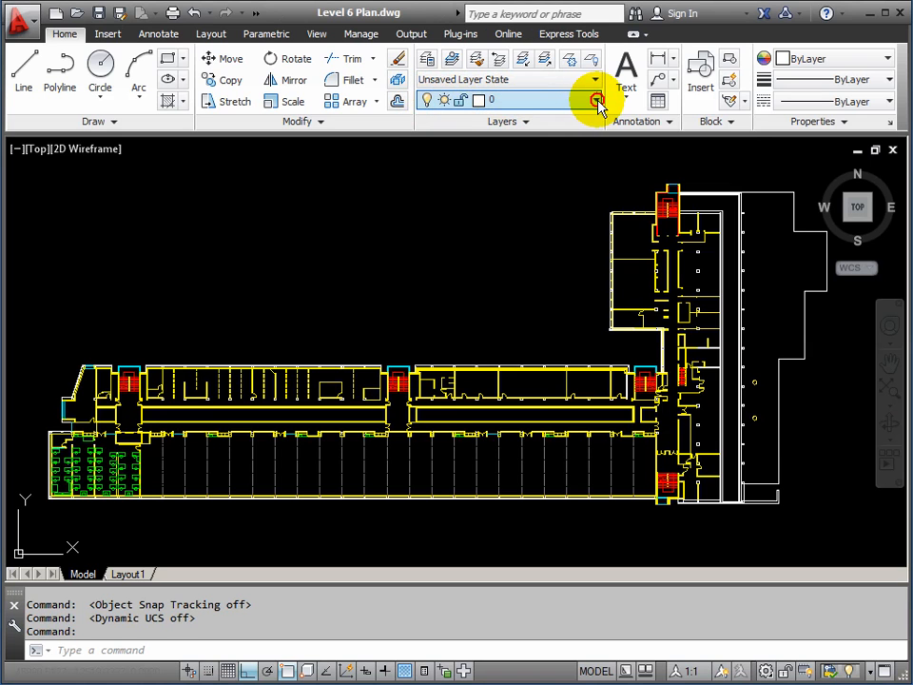
click(597, 103)
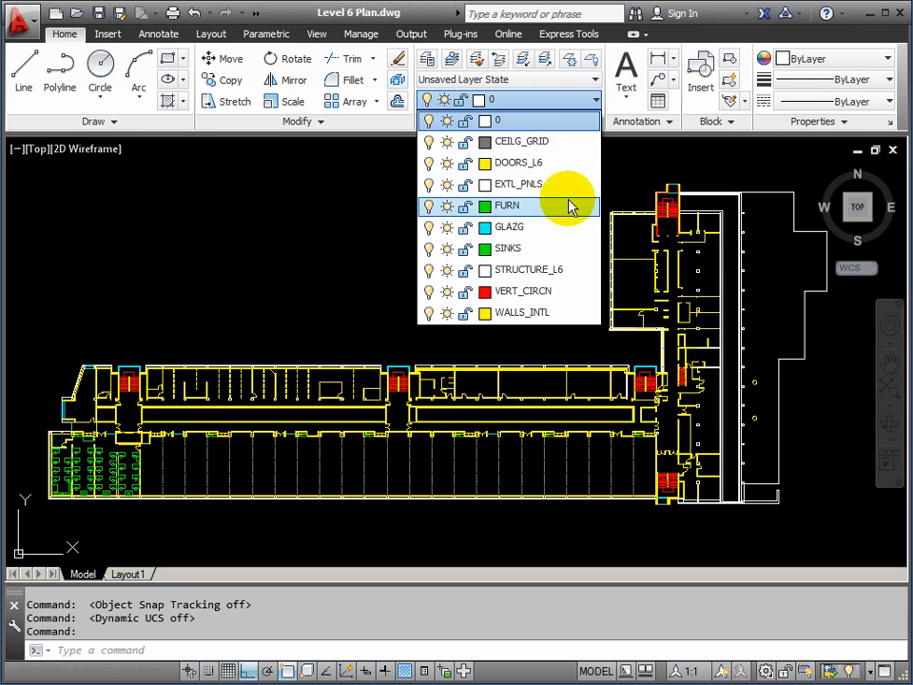
click(513, 212)
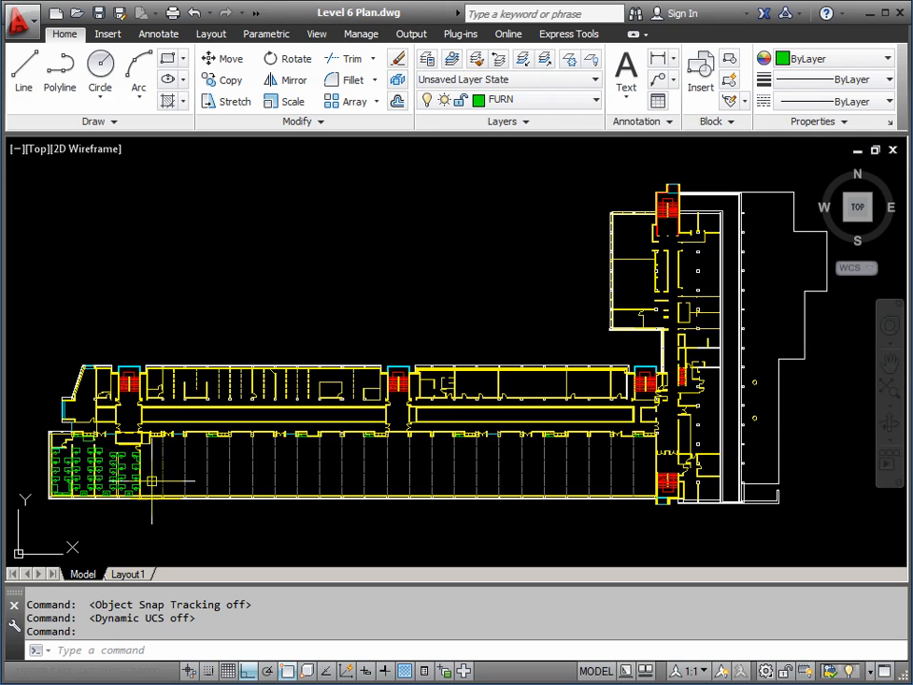
- Examine the room with the angled outer wall at the west end of the plan up close
mouse_move(146, 434)
middle_down()
mouse_move(217, 407)
mouse_move(242, 418)
mouse_move(225, 430)
middle_up()
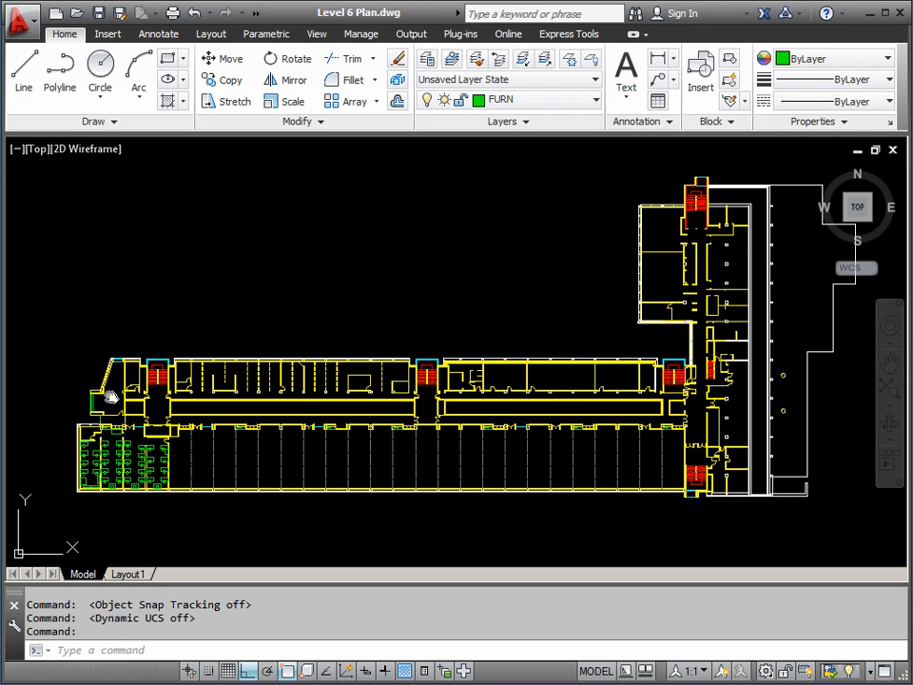
middle_drag(112, 397, 425, 369)
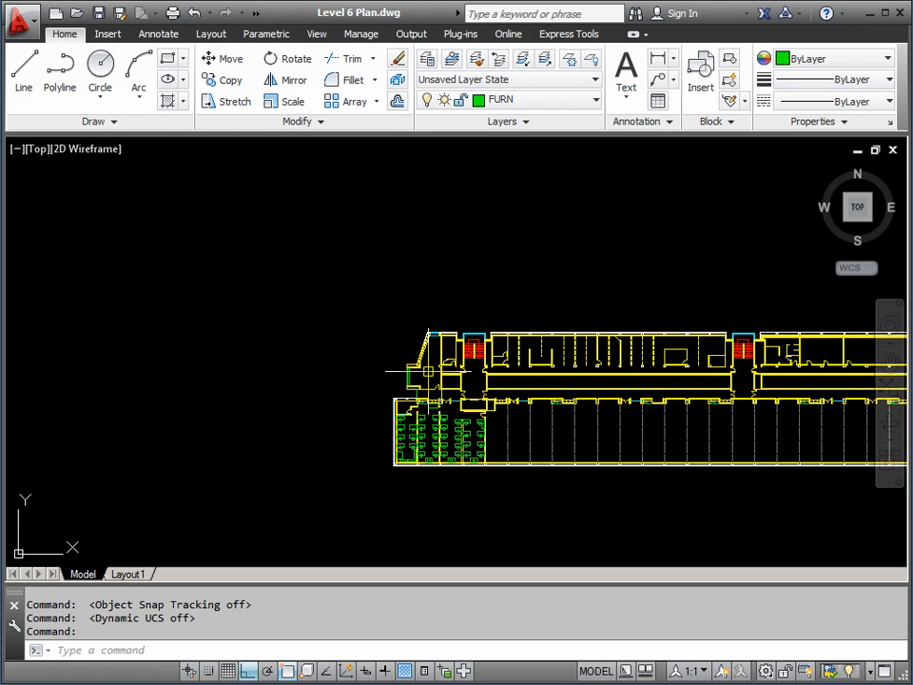
scroll(427, 371, up, 4)
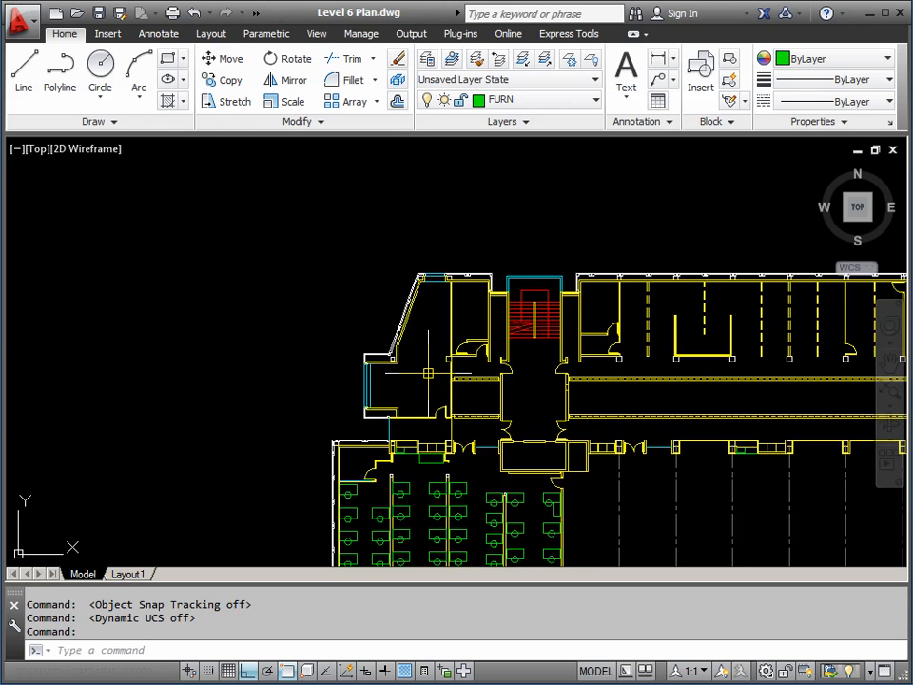
scroll(428, 371, up, 5)
middle_drag(424, 361, 451, 388)
scroll(443, 401, up, 2)
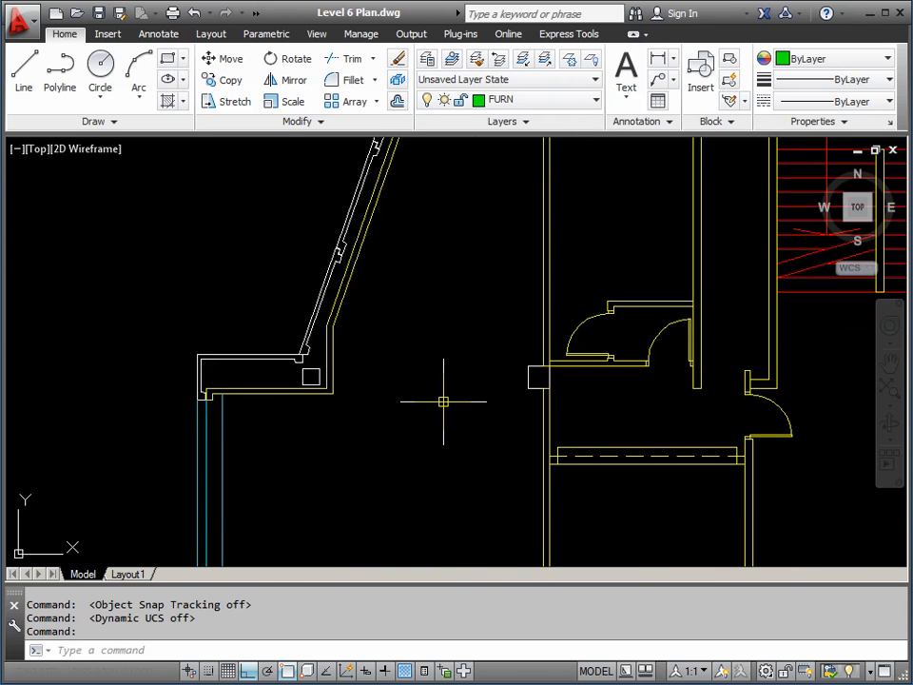
scroll(443, 401, down, 4)
scroll(443, 401, up, 2)
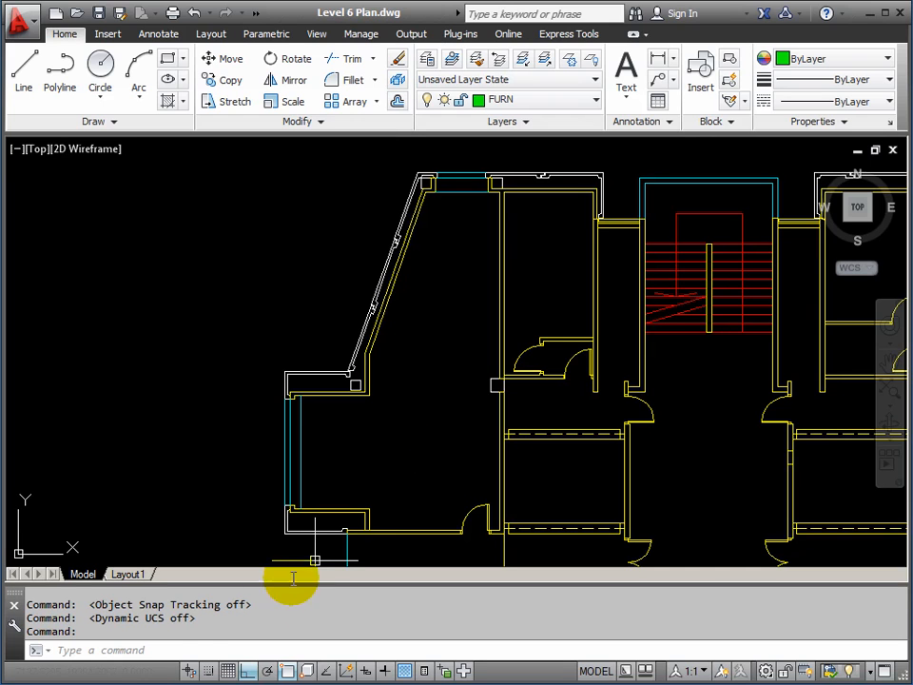
- Enlarge the view of the angled-wall room slightly with real-time Zoom
click(159, 649)
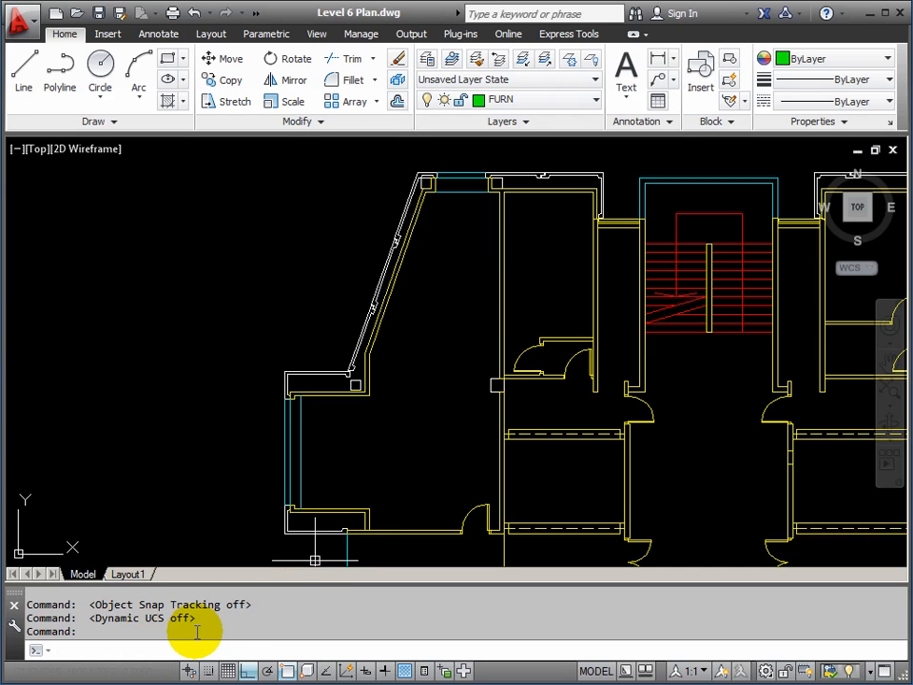
text(z)
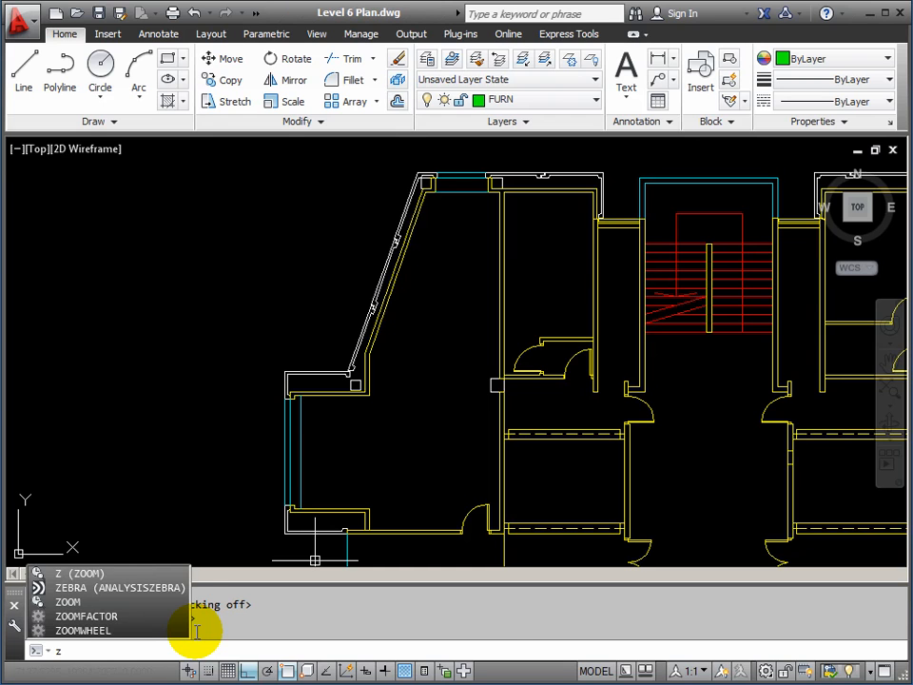
key(Return)
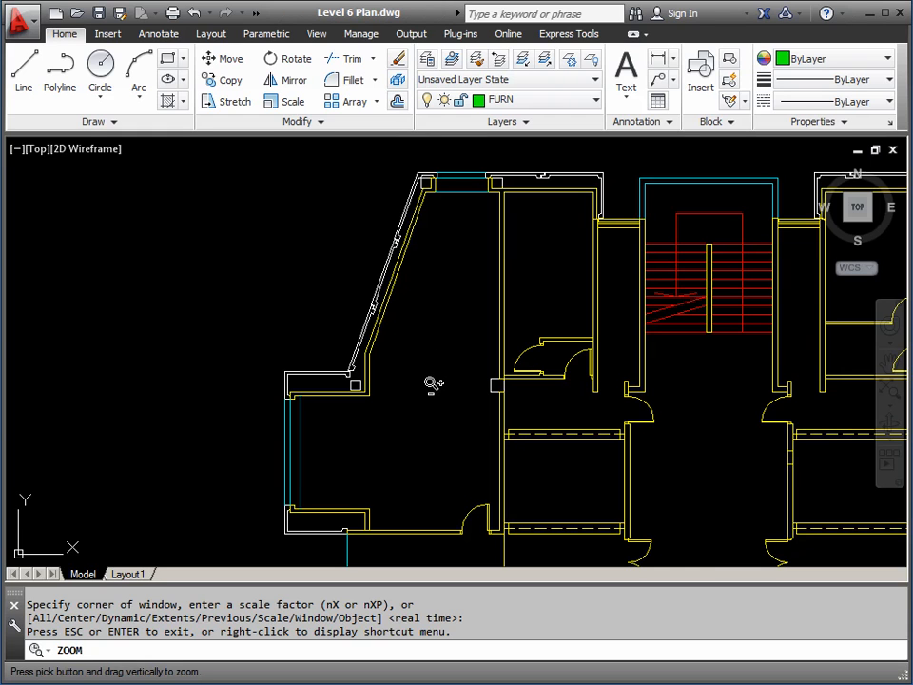
drag(451, 392, 478, 427)
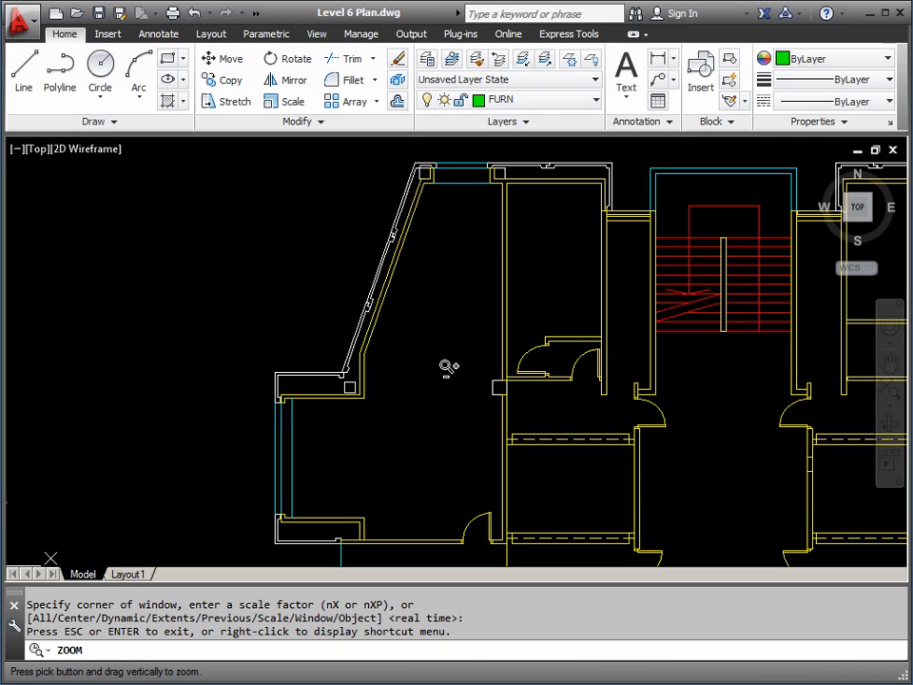
key(Escape)
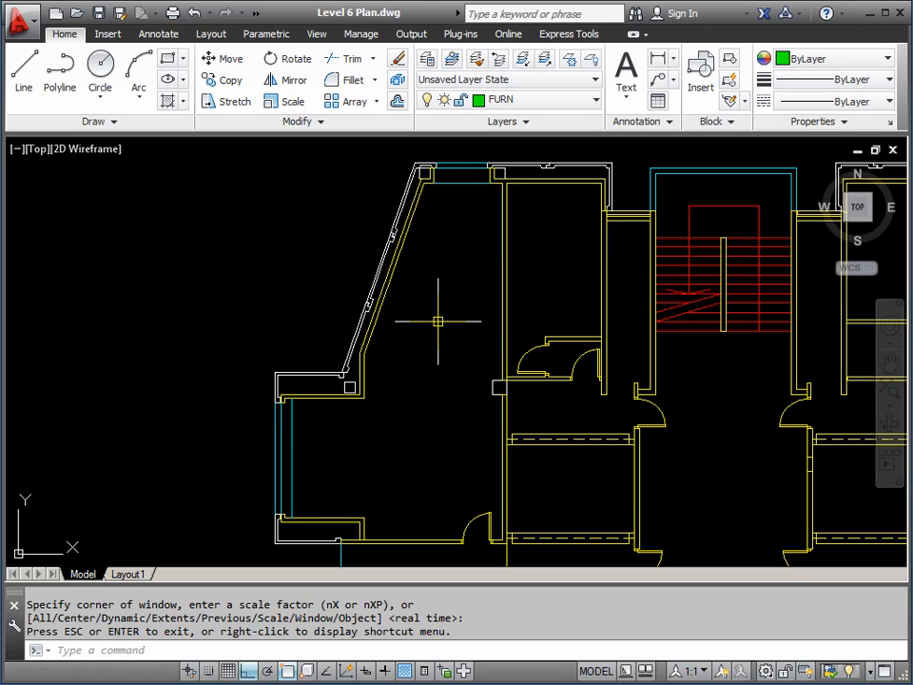
text(z)
key(Return)
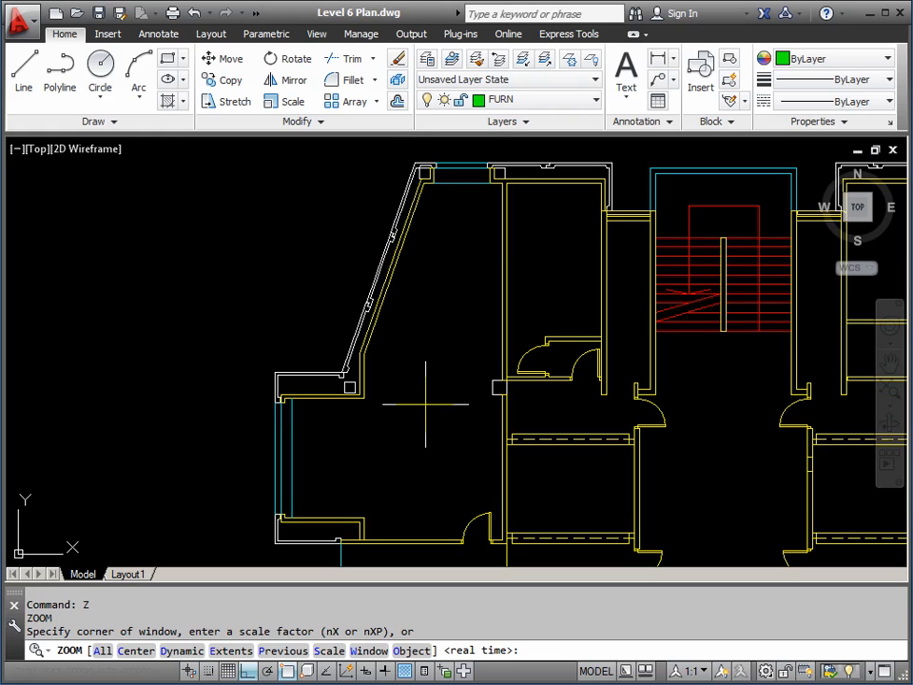
key(Escape)
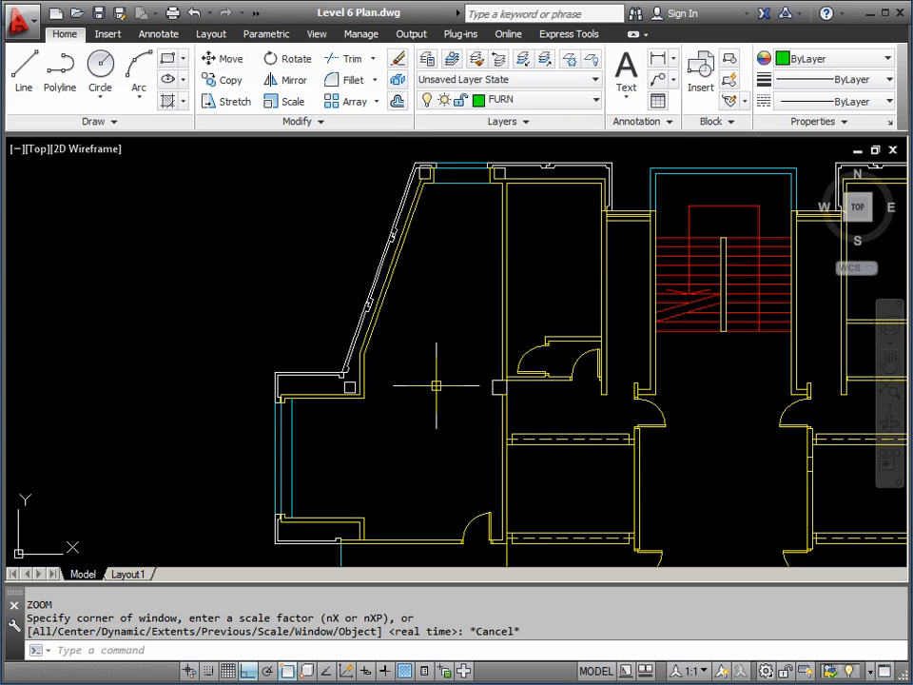
- Zoom to the drawing extents and zoom back in with a window around the angled-wall room at the west end
middle_click(435, 385)
middle_click(436, 385)
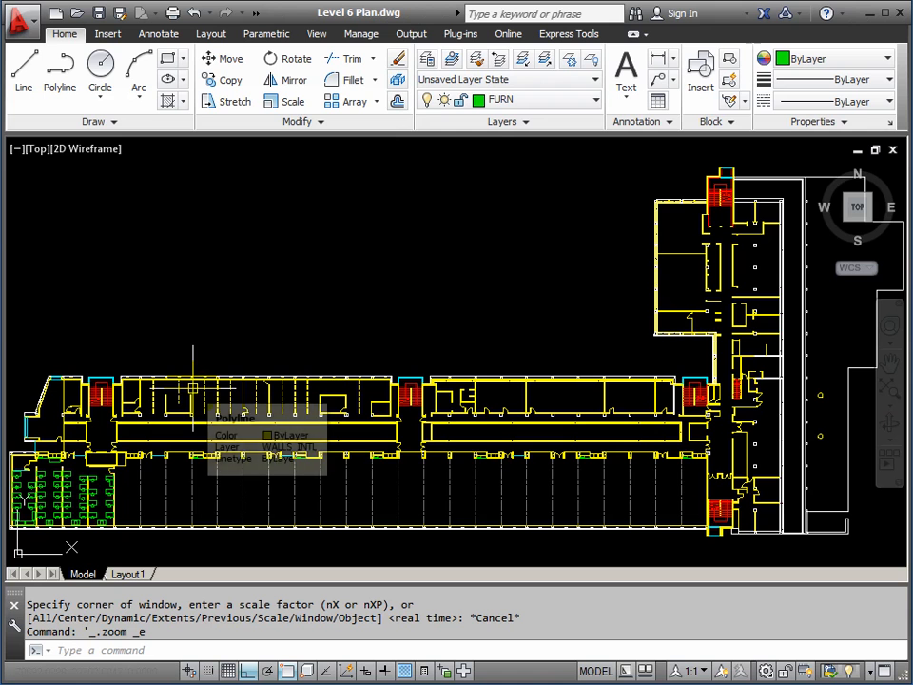
middle_drag(37, 418, 433, 355)
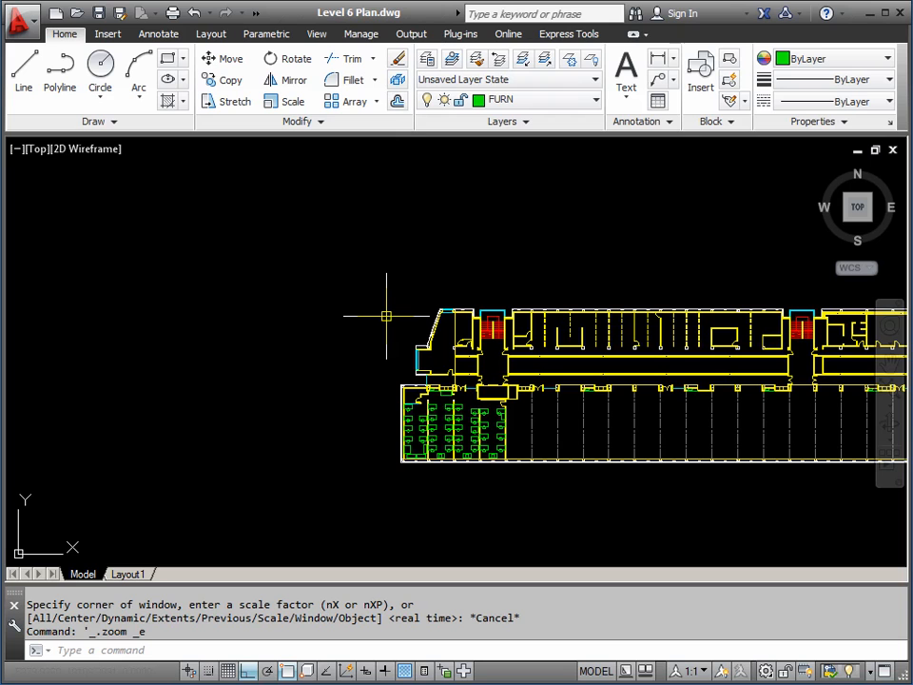
text(z)
key(Return)
text(w)
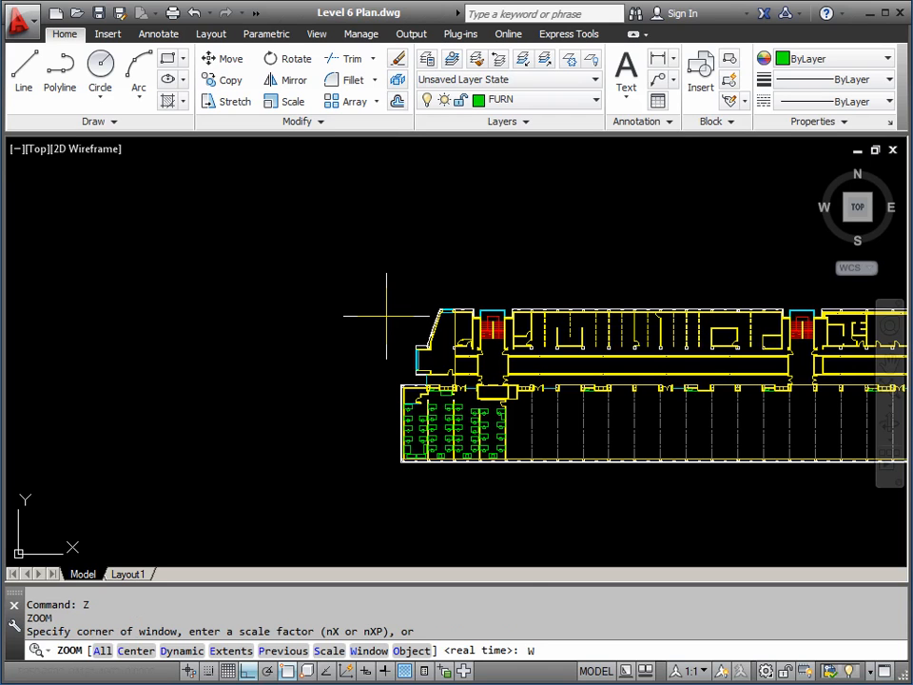
key(Return)
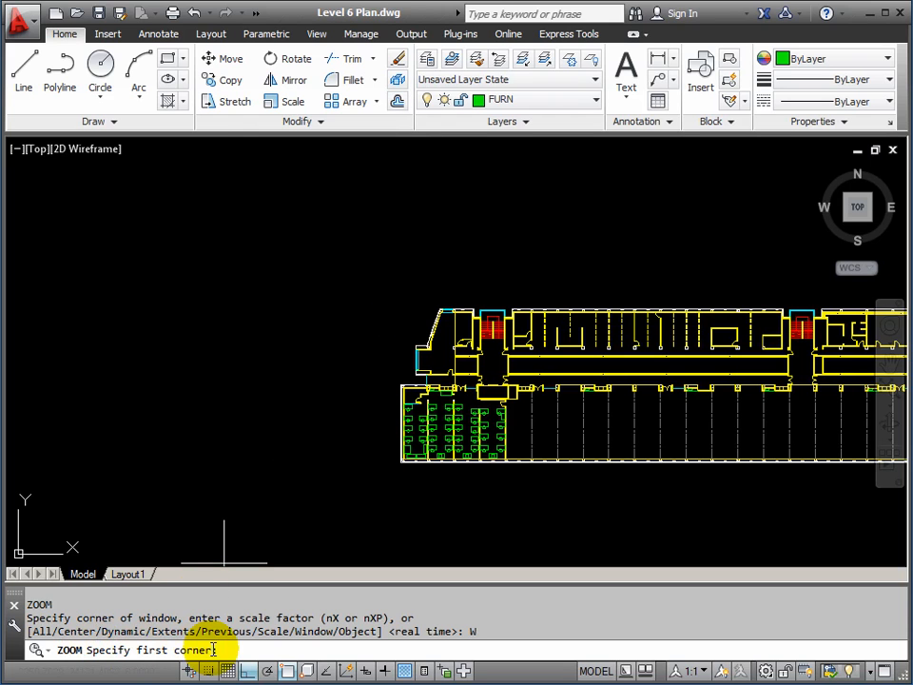
click(397, 300)
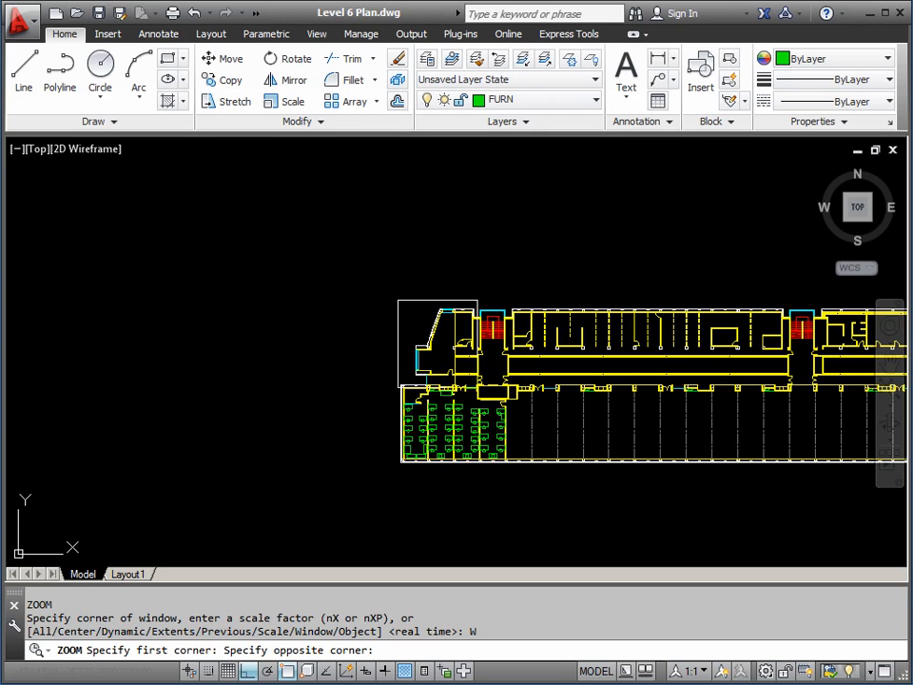
click(470, 380)
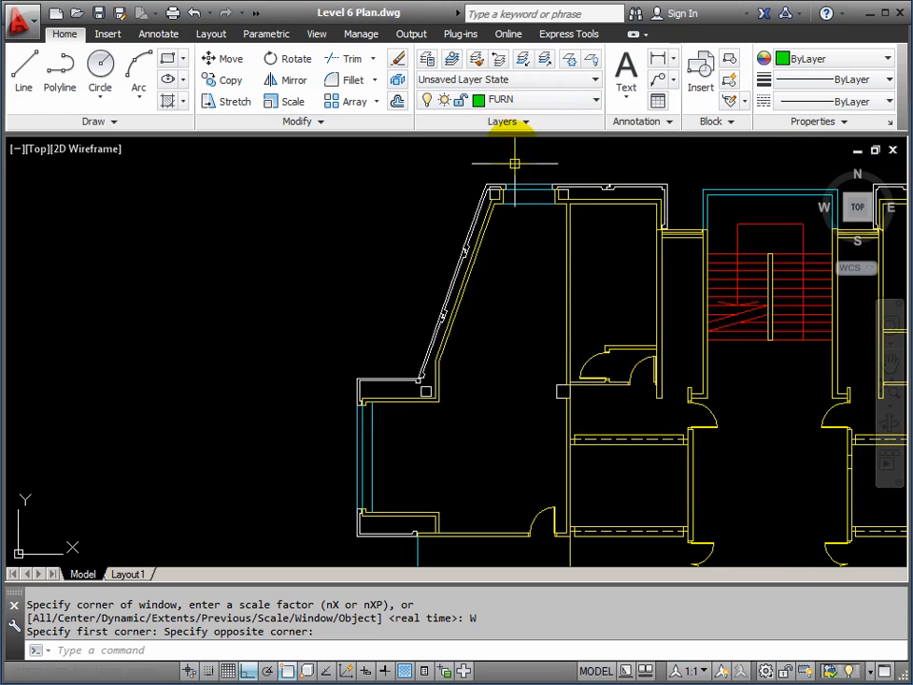
click(246, 671)
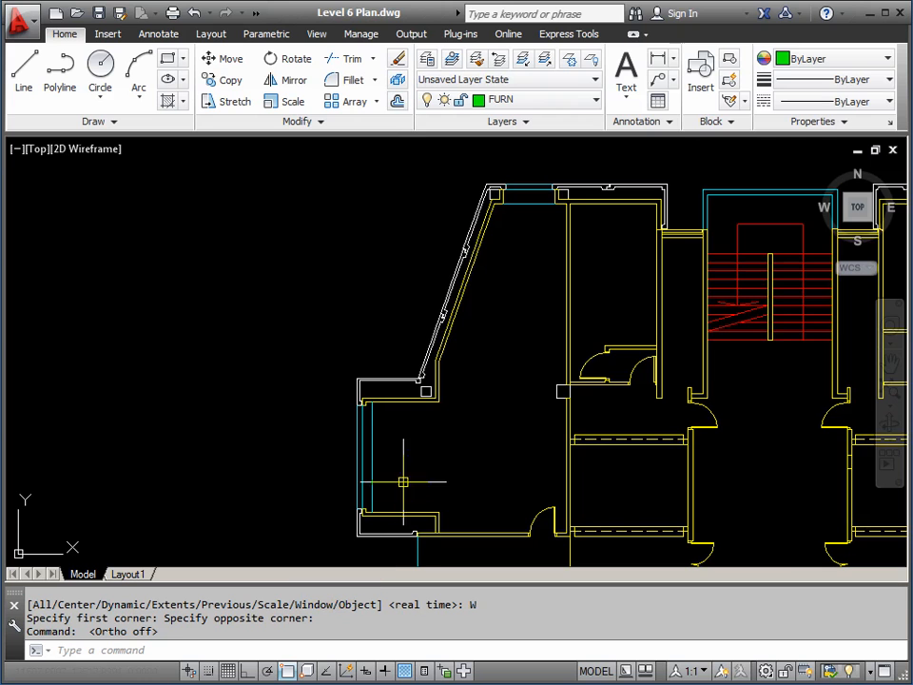
middle_drag(426, 486, 394, 465)
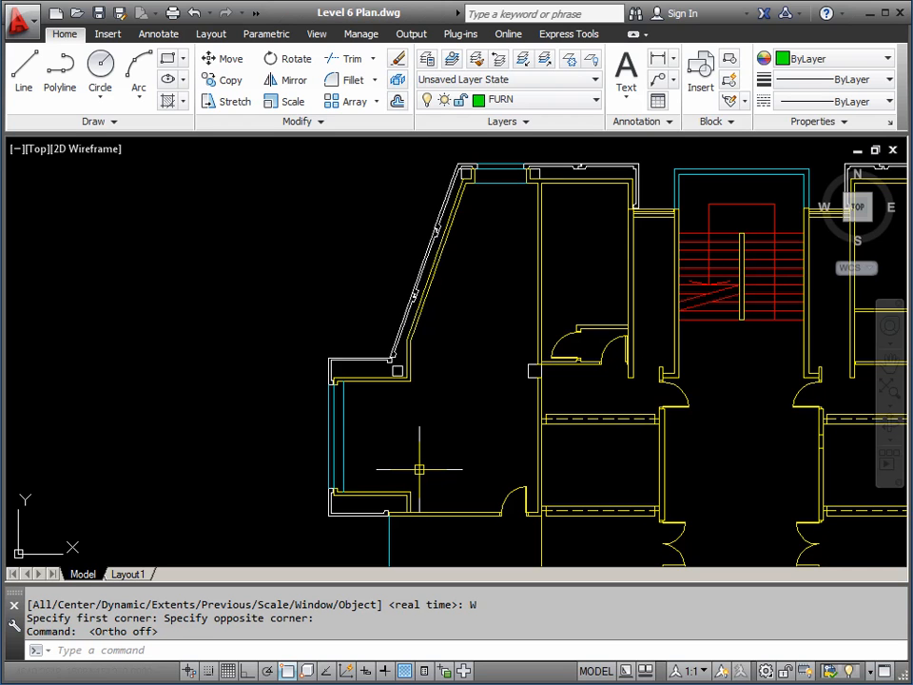
scroll(415, 475, up, 4)
scroll(428, 442, down, 2)
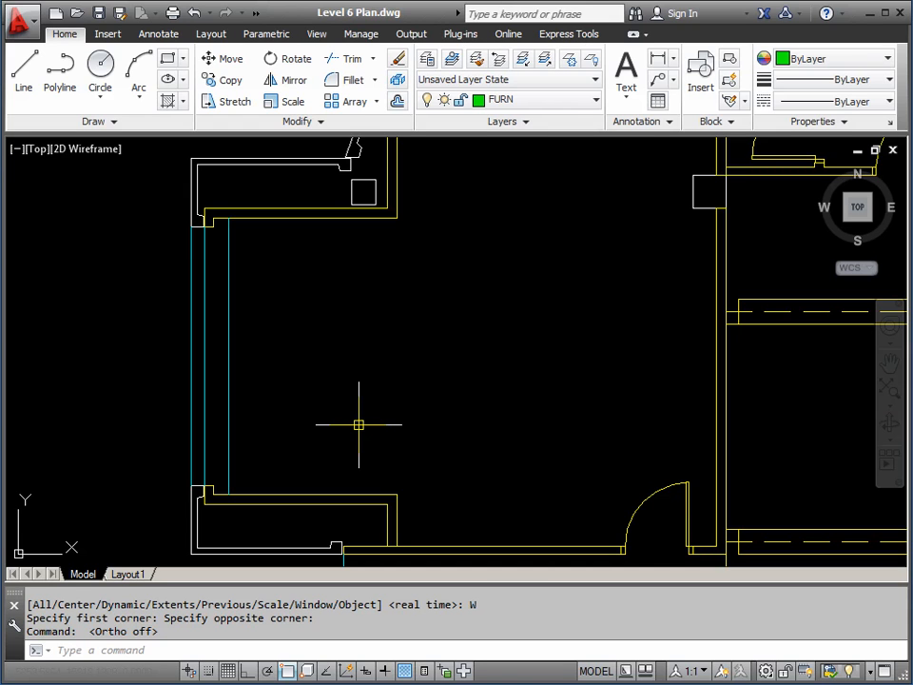
text(l)
key(Return)
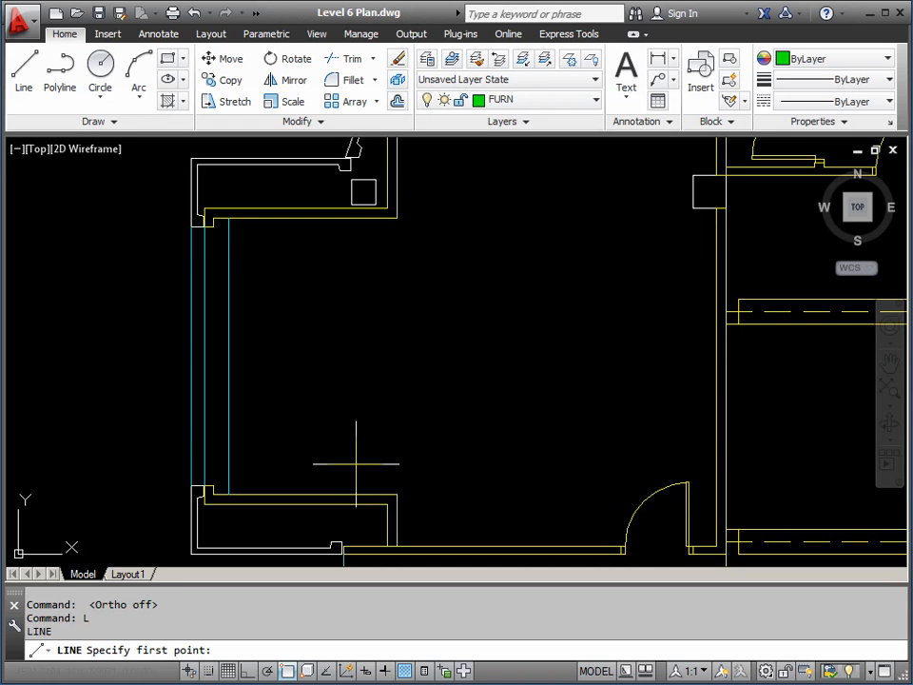
click(363, 462)
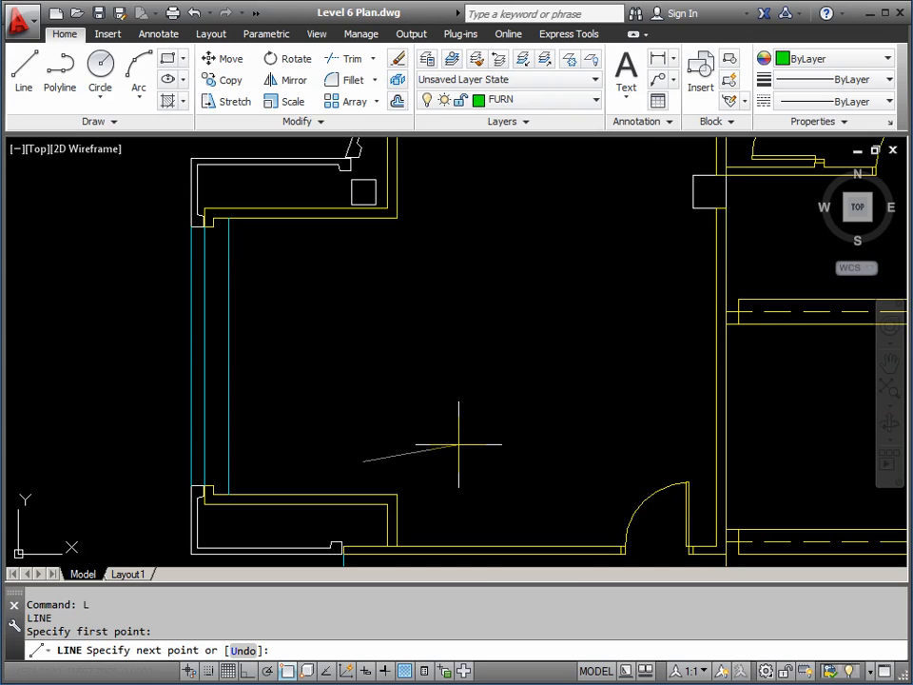
text(@1200<0)
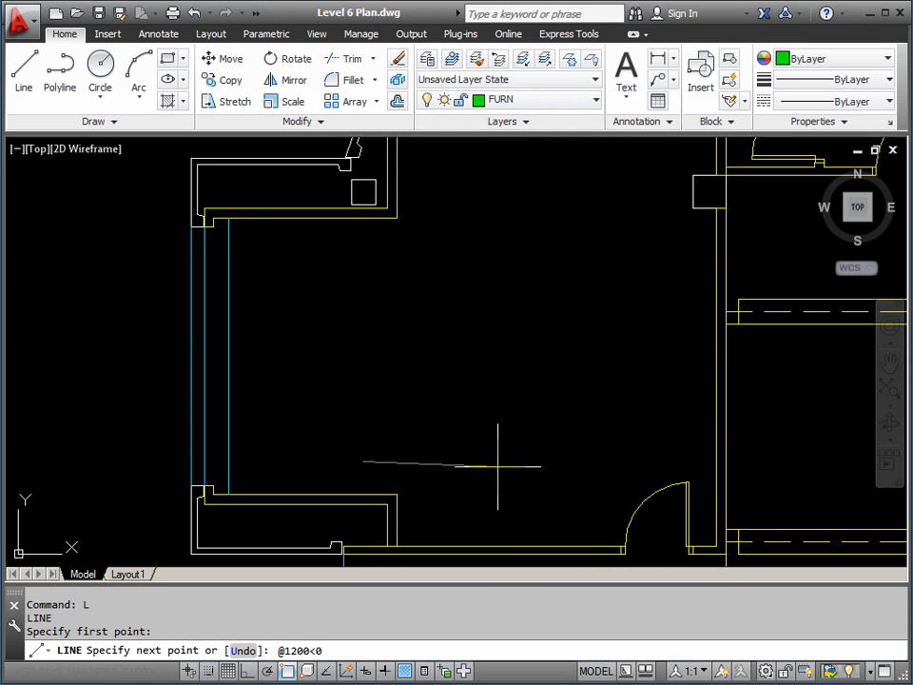
key(Return)
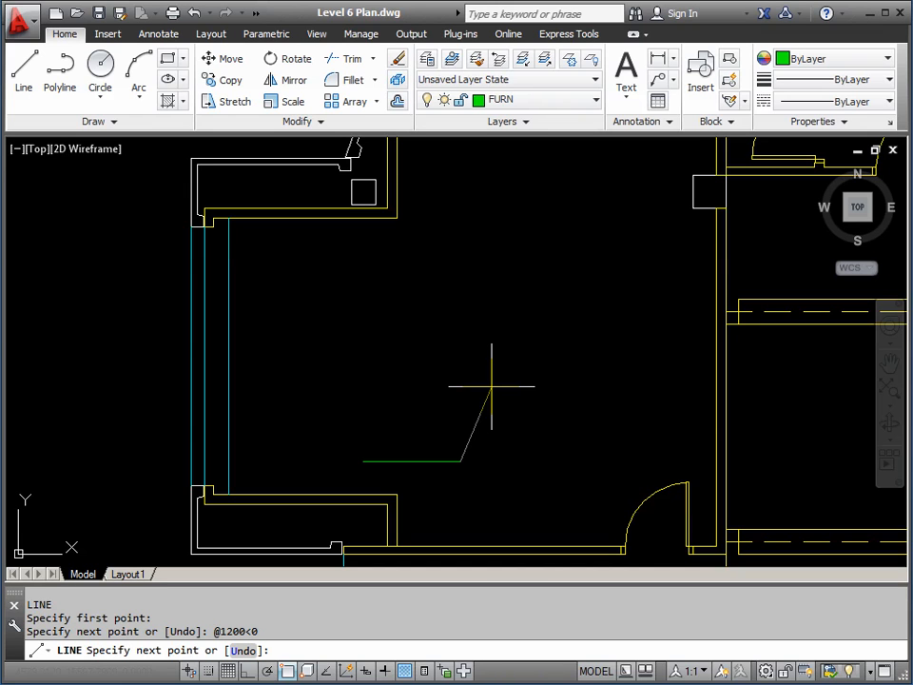
text(@7)
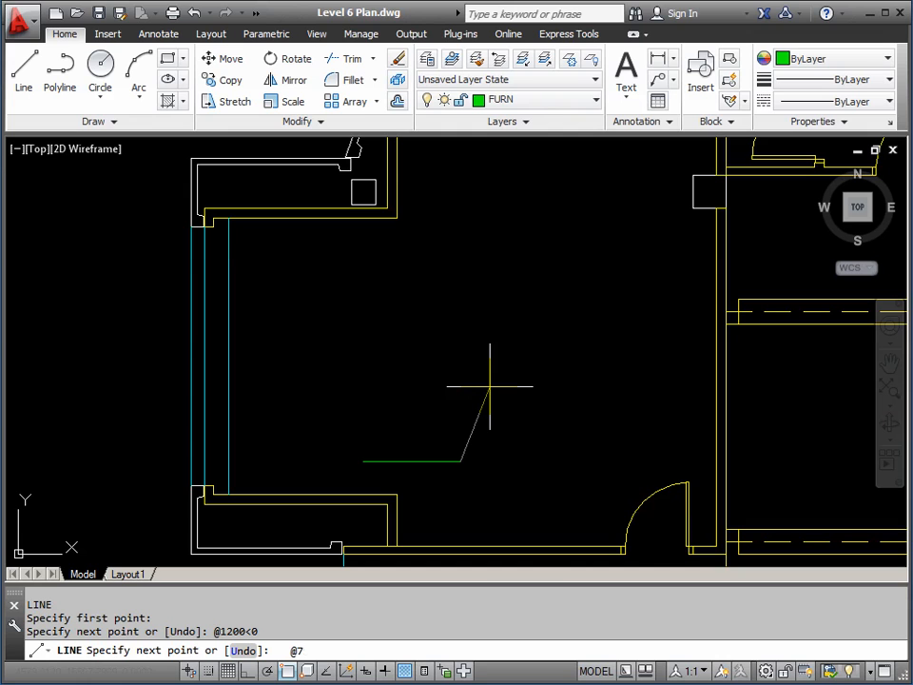
text(50<90)
key(Return)
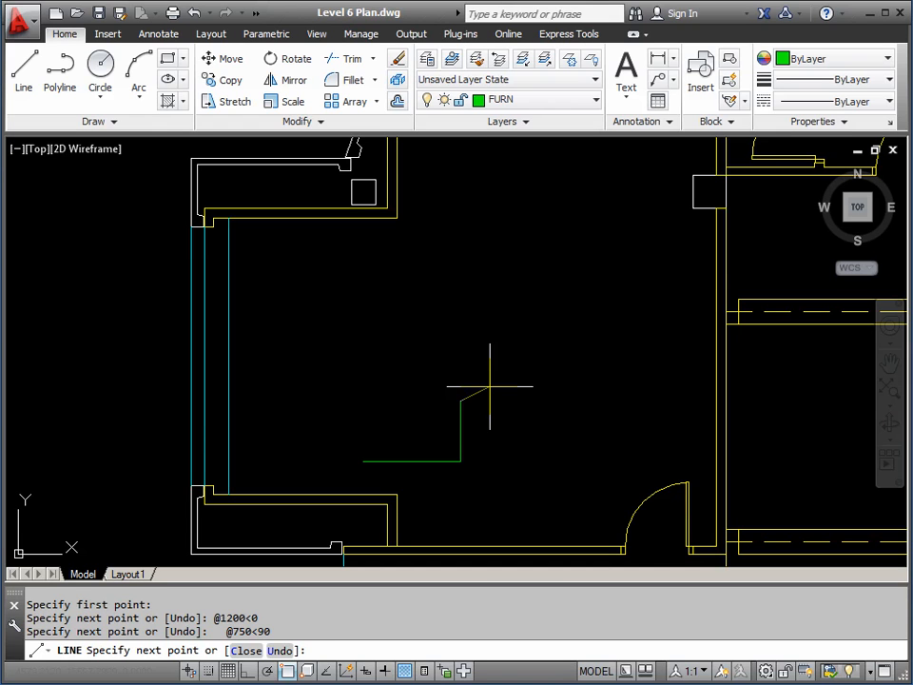
text(@1200<180)
key(Return)
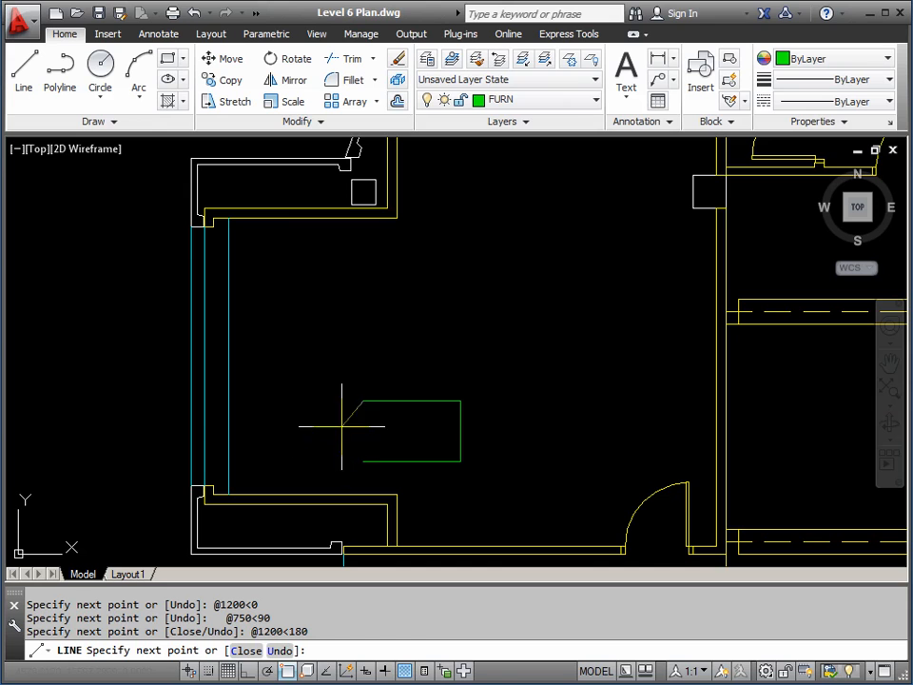
text(C)
key(Return)
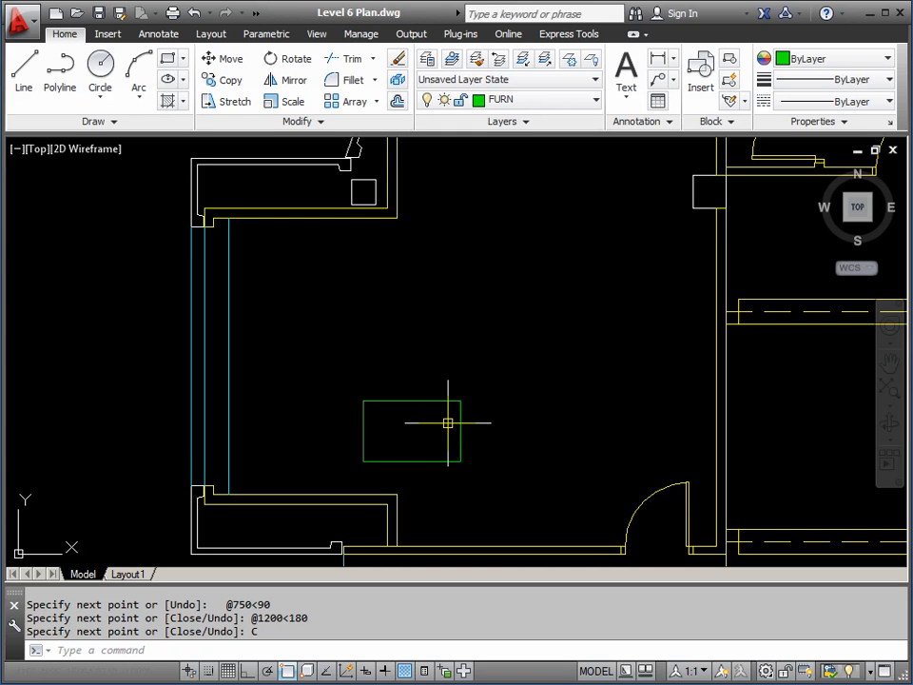
- Turn on ortho mode and draw a 1200 line eastward, starting just east of the existing rectangle and level with its bottom edge
mouse_move(460, 425)
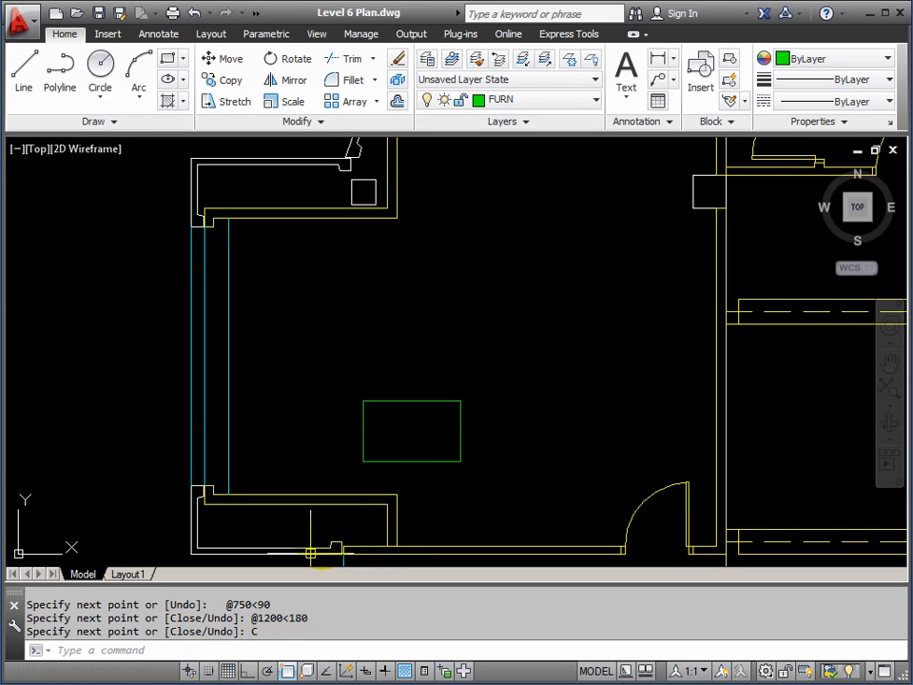
click(247, 672)
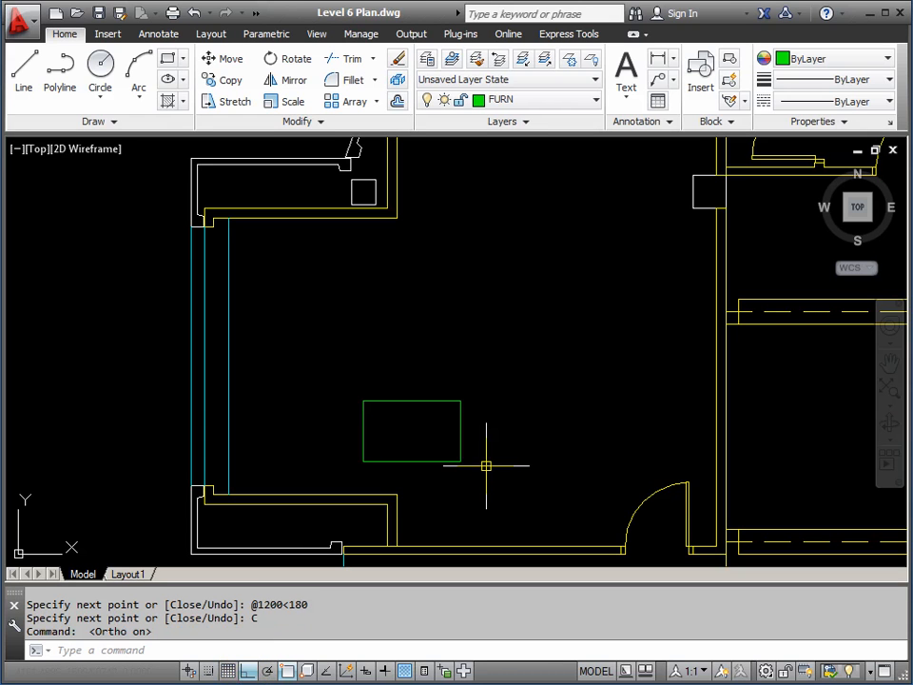
text(L)
key(Return)
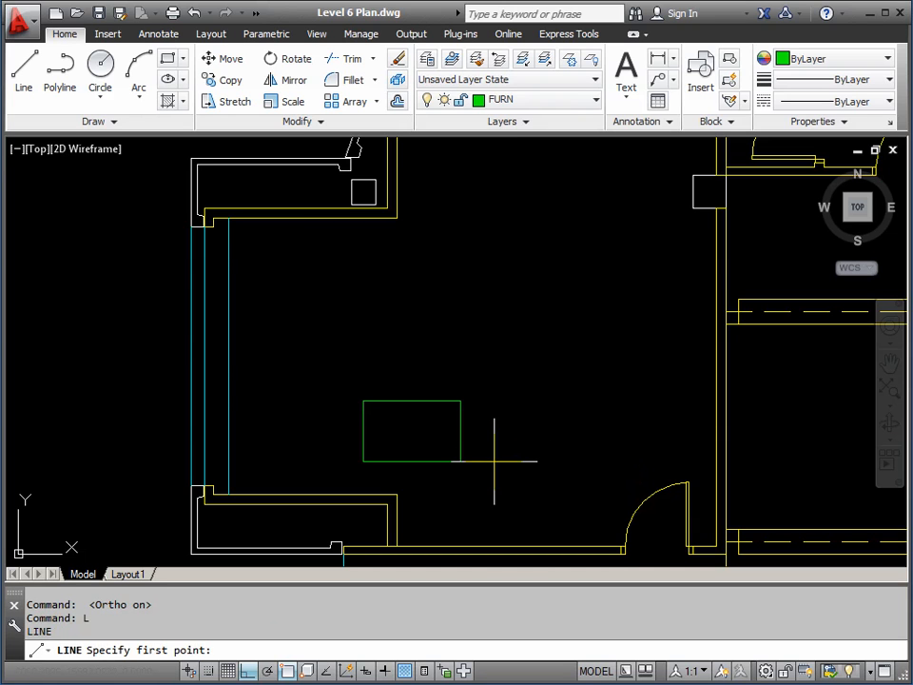
click(494, 461)
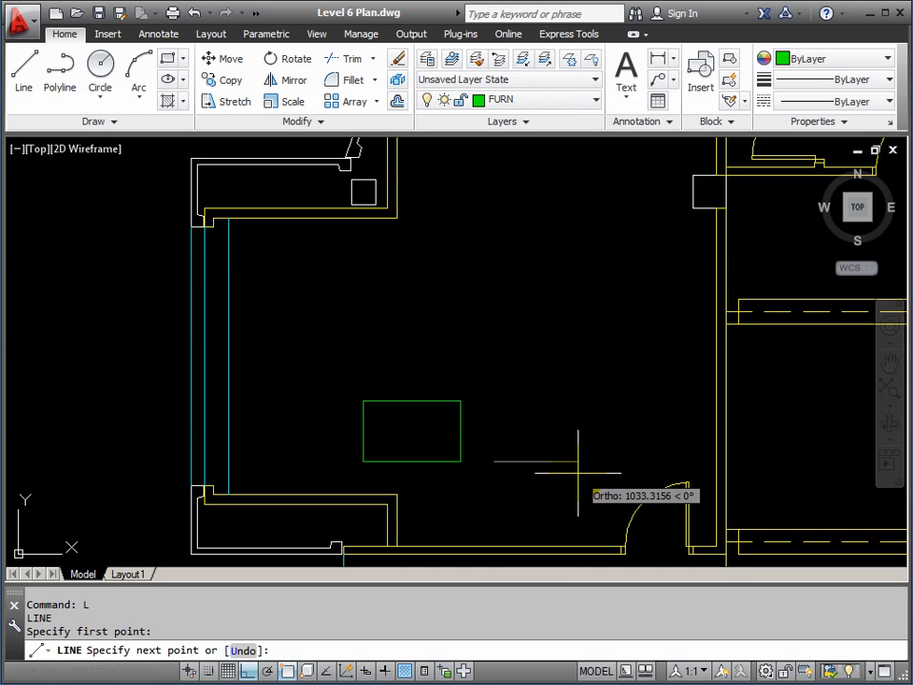
text(1200)
key(Return)
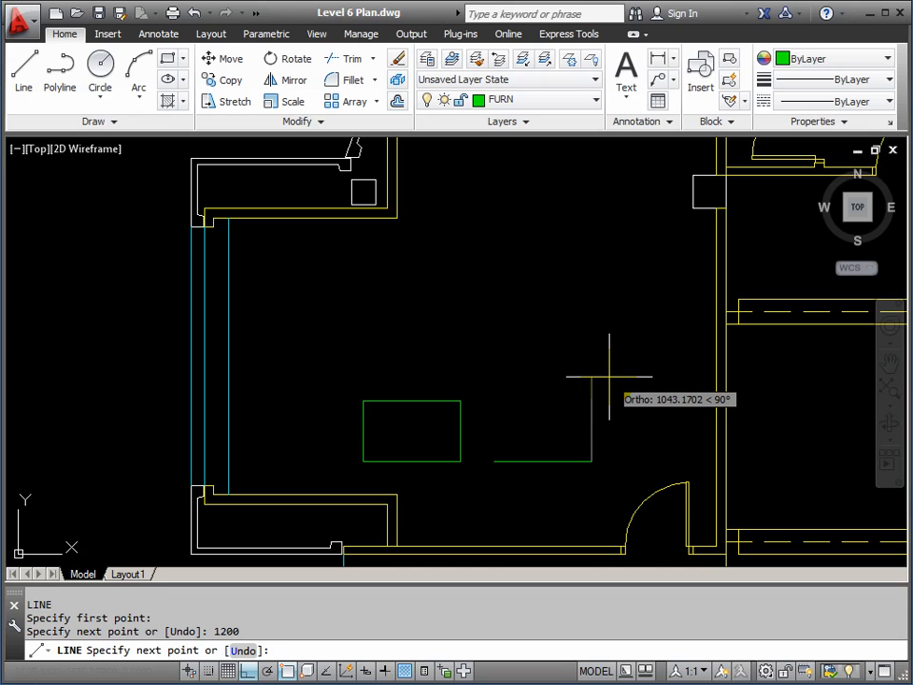
- Continue the line 750 north and 1200 west by direct distance entry, closing the rectangle at its starting endpoint
text(750)
key(Return)
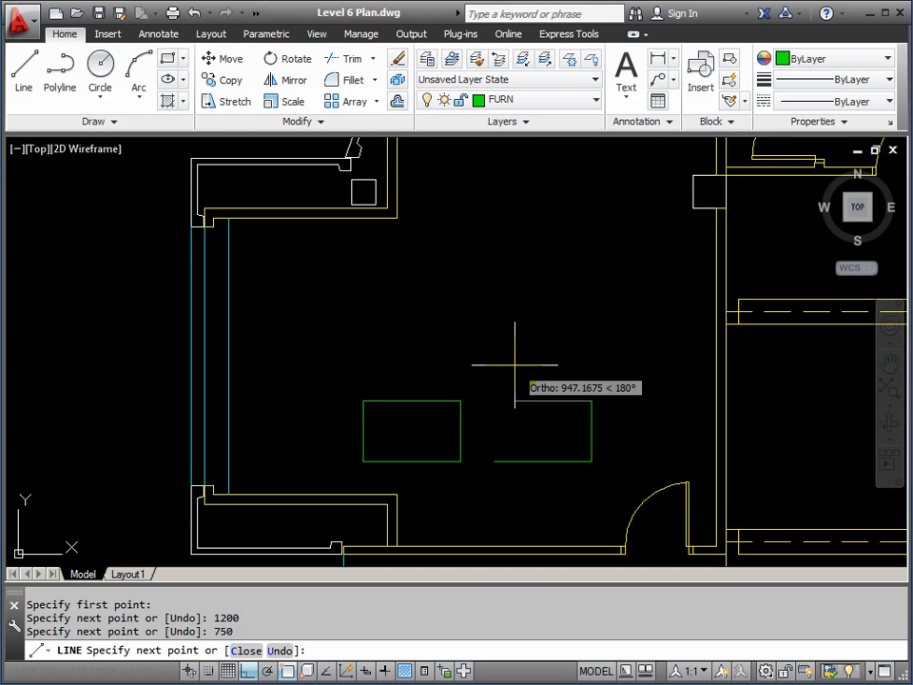
text(1200)
key(Return)
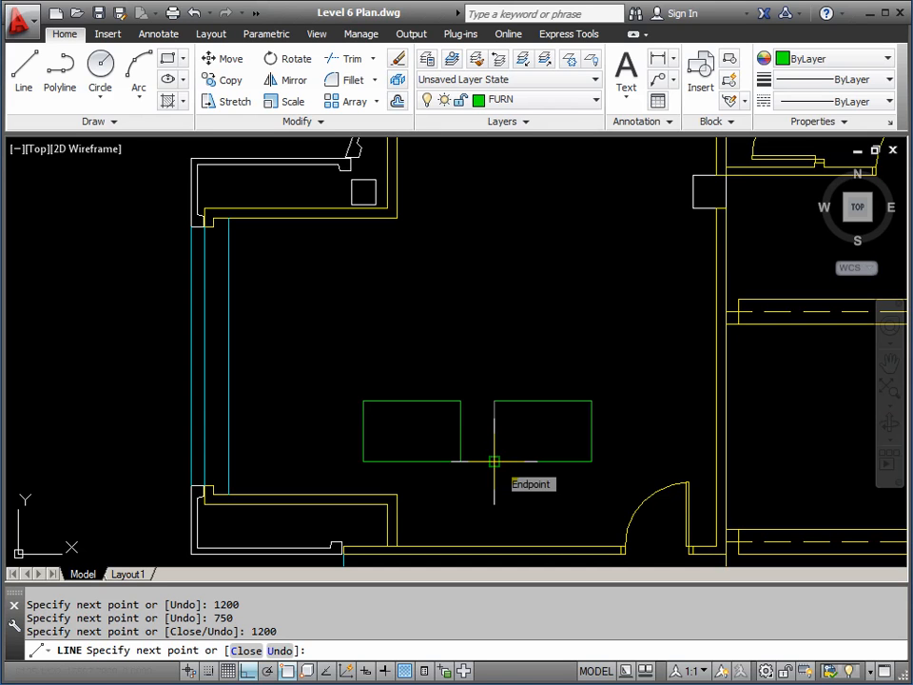
click(493, 461)
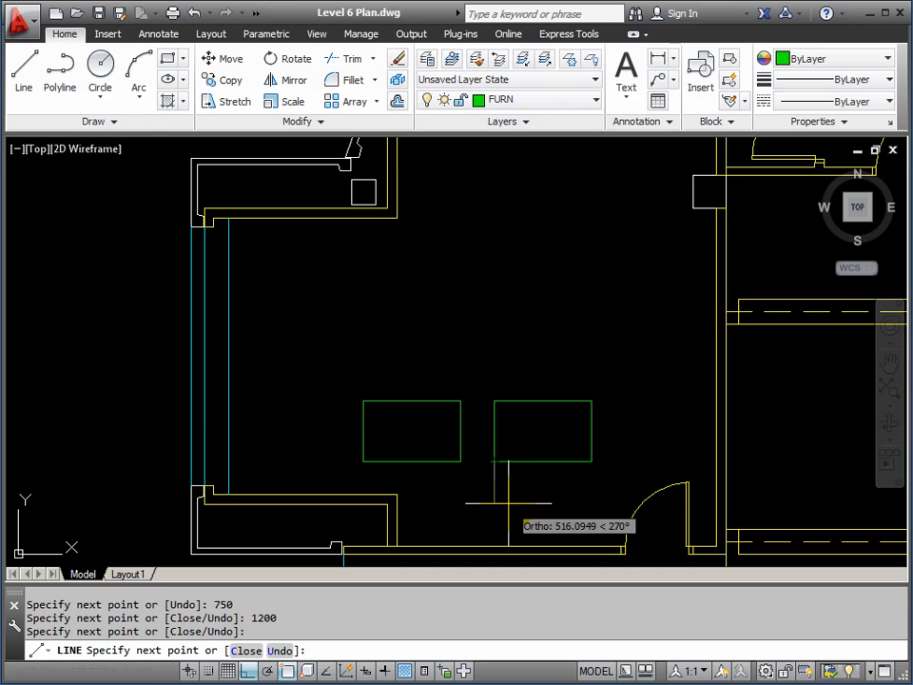
key(Return)
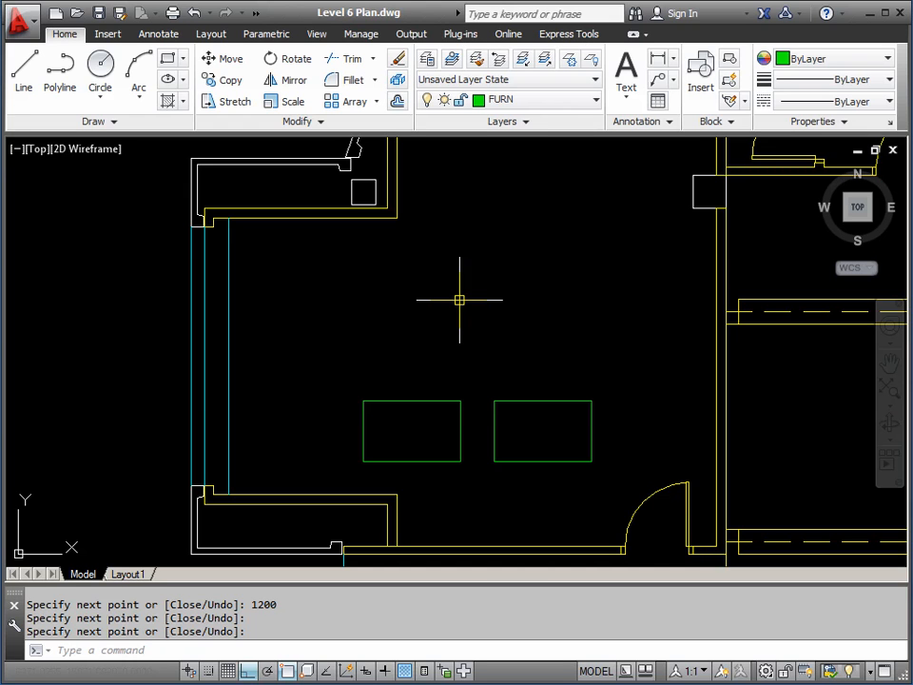
text(REC)
key(Return)
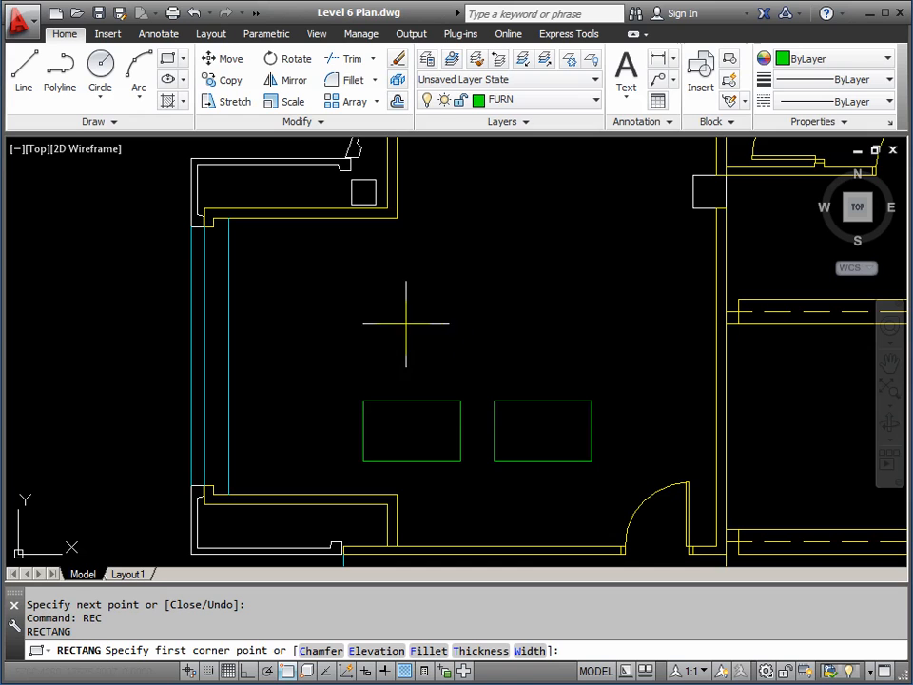
click(362, 370)
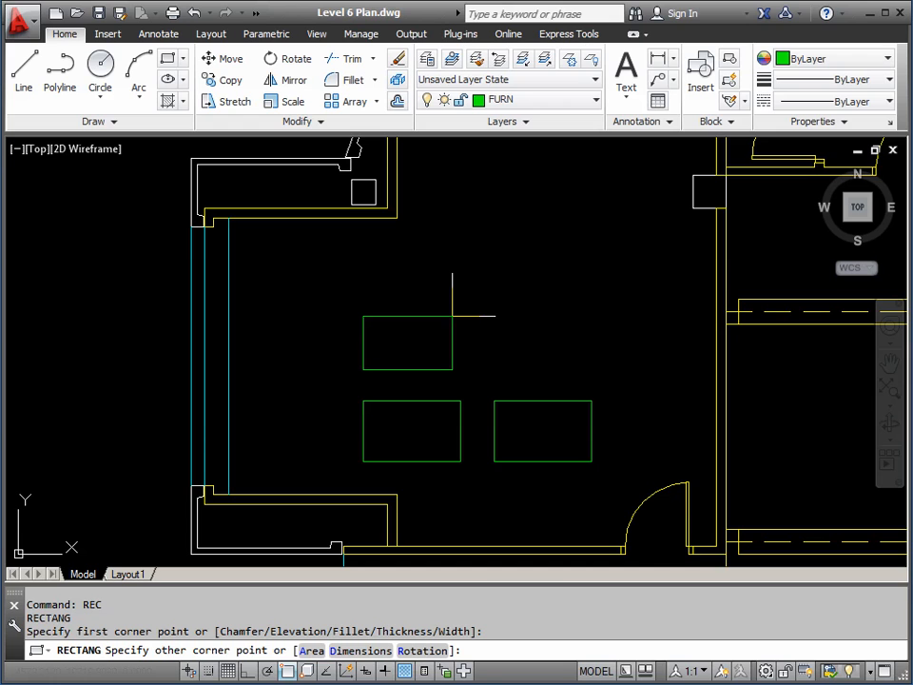
text(@1200,750)
key(Return)
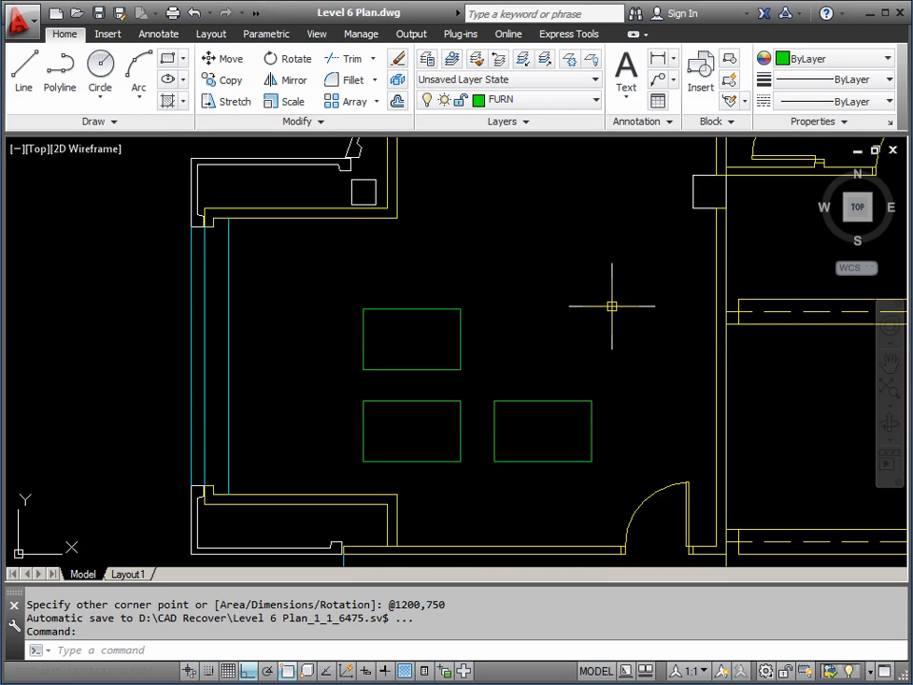
- Select the northern rectangle to check whether it is a single object, and clear the selection
mouse_move(540, 322)
middle_down()
mouse_move(490, 310)
mouse_move(438, 326)
middle_up()
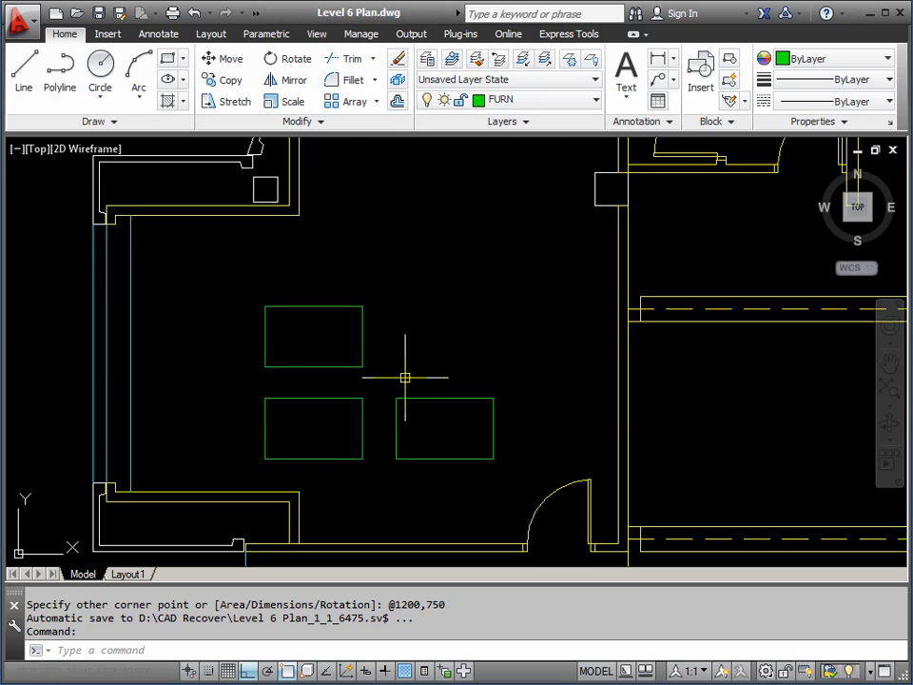
click(363, 335)
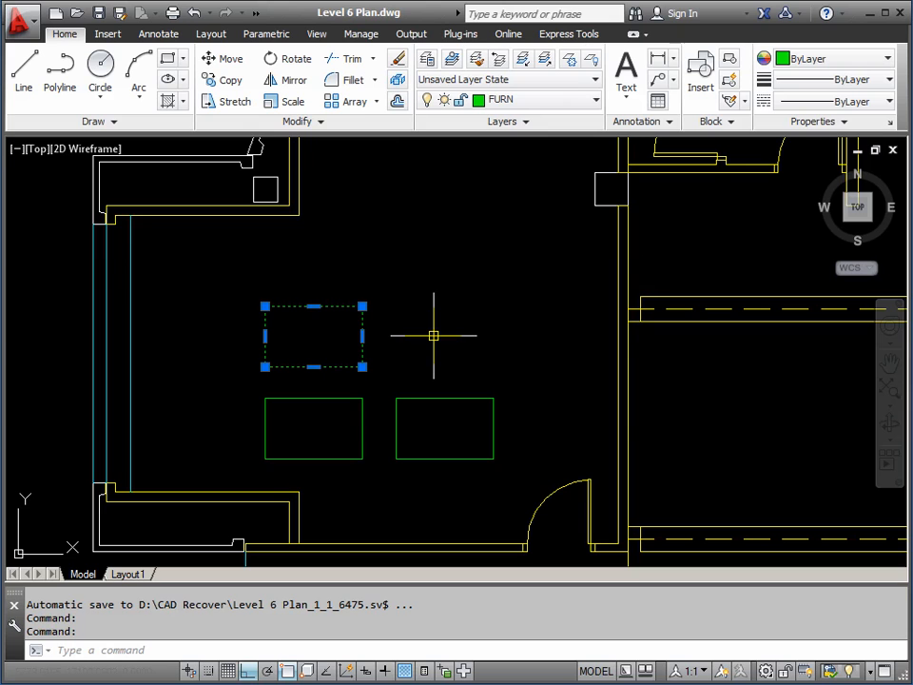
key(Escape)
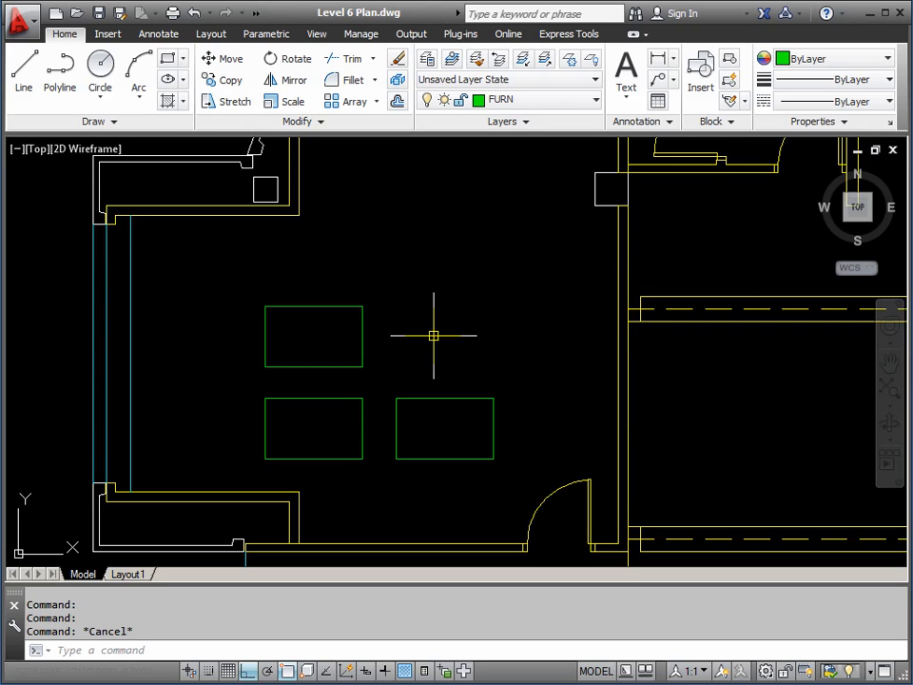
- Query the PICKBOX system variable and cancel without entering a new value
text(PICKBOX)
key(Return)
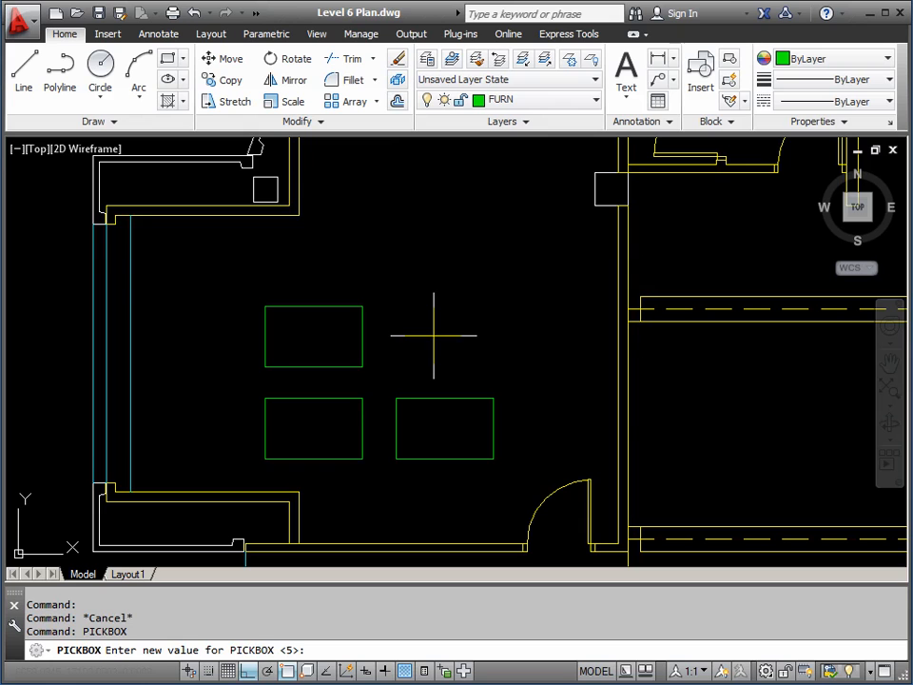
key(Escape)
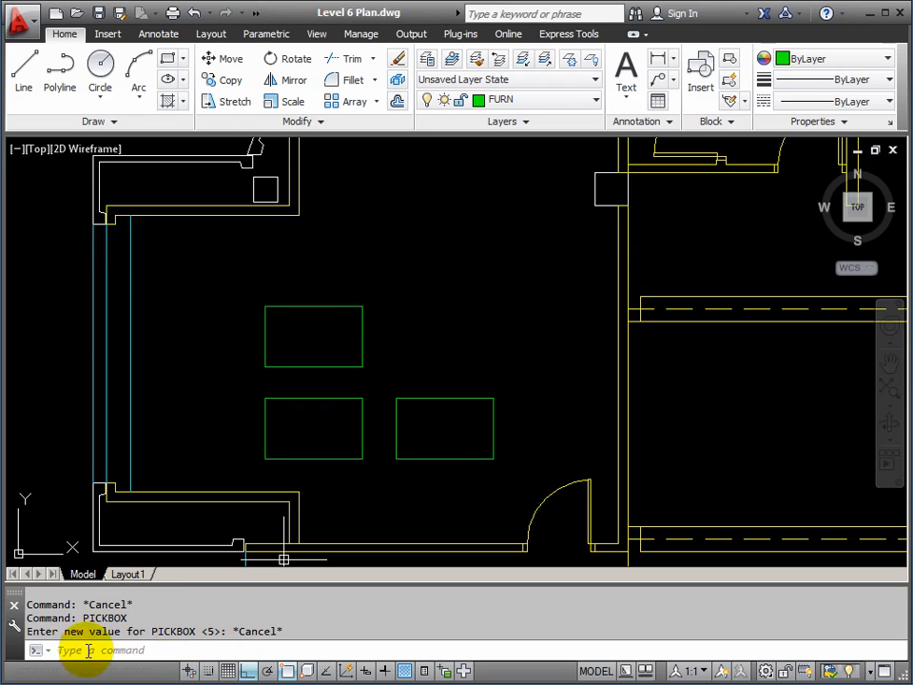
- Select only the west edge of the eastern rectangle with an enclosing window, and clear the selection
click(381, 478)
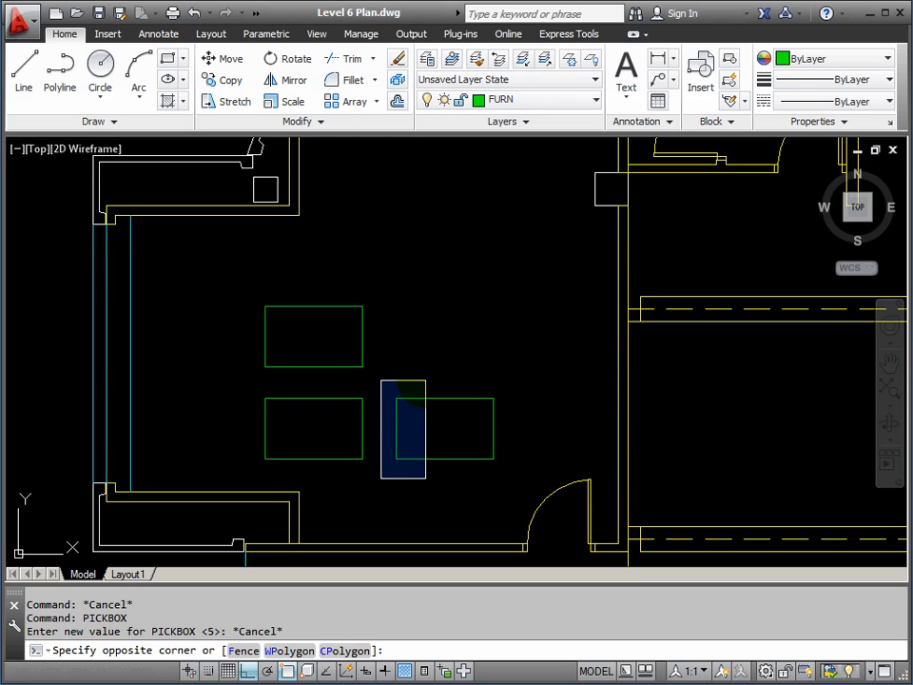
click(380, 478)
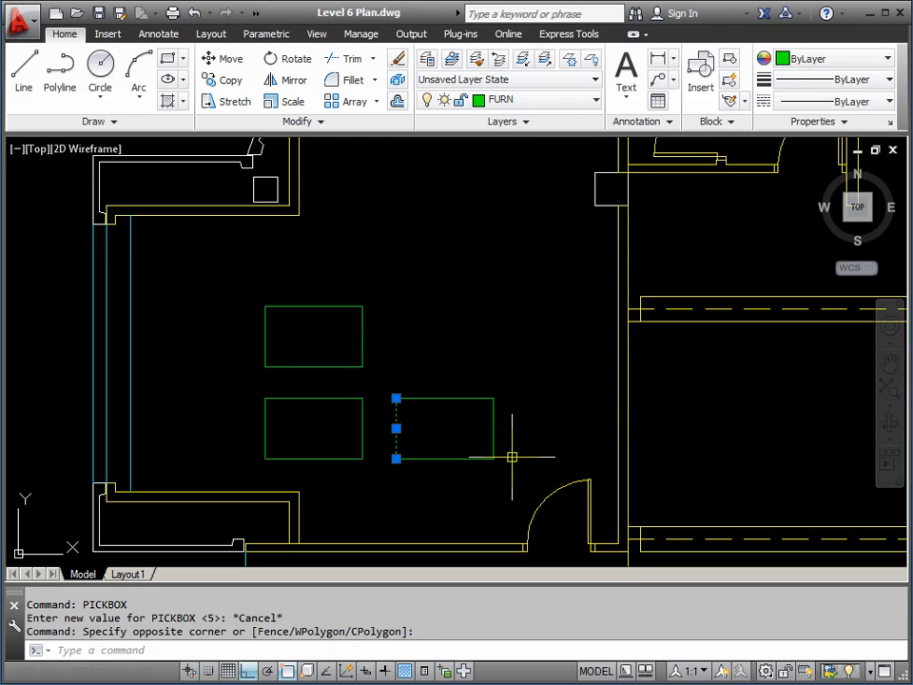
key(Escape)
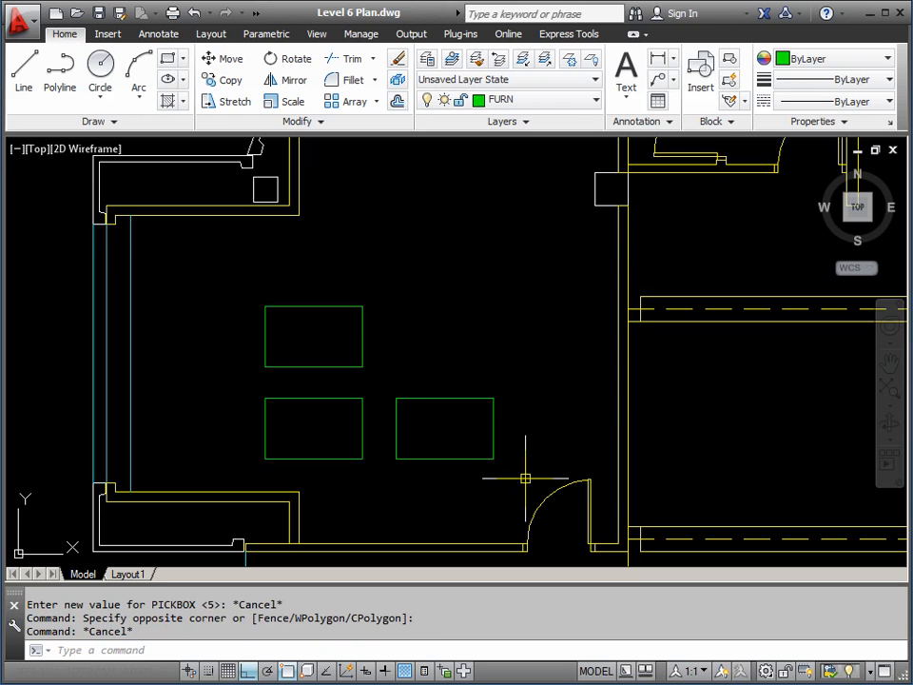
- Select the eastern and northern rectangles with crossing and window selections, and remove the northern one and the eastern one's north and east edges from the selection
click(525, 478)
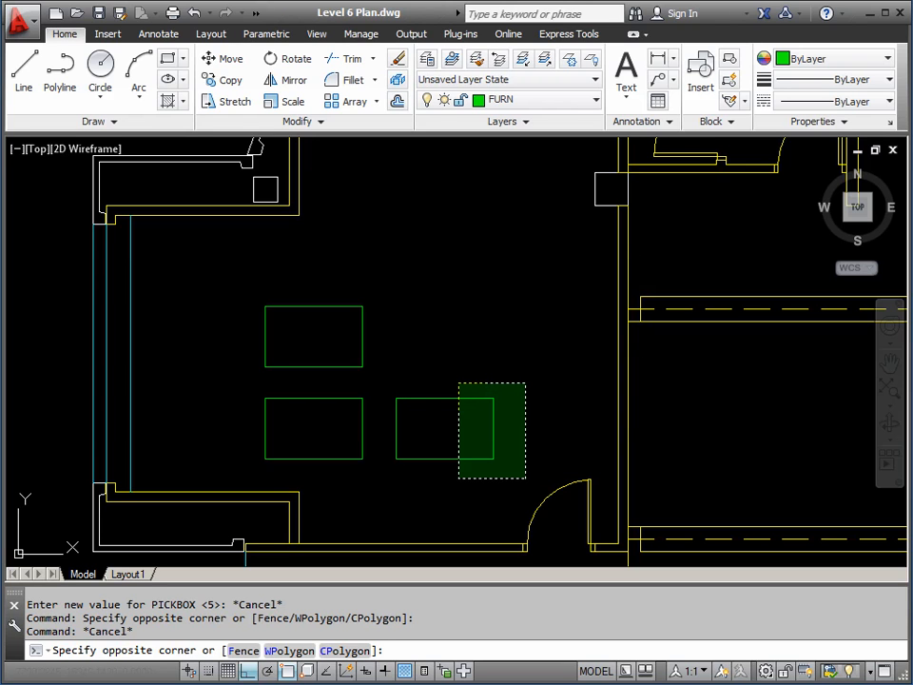
click(460, 383)
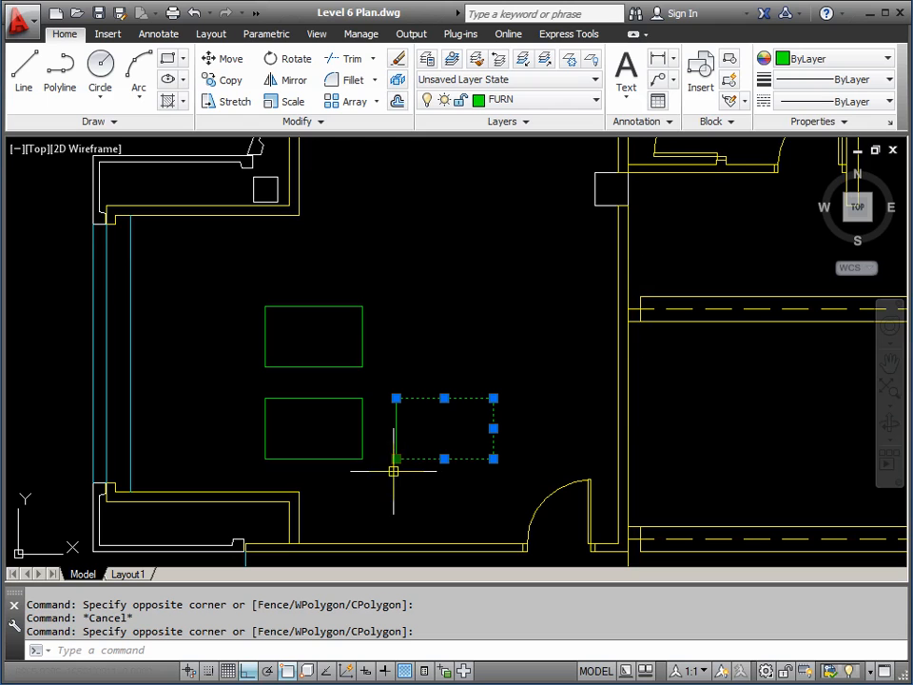
click(240, 381)
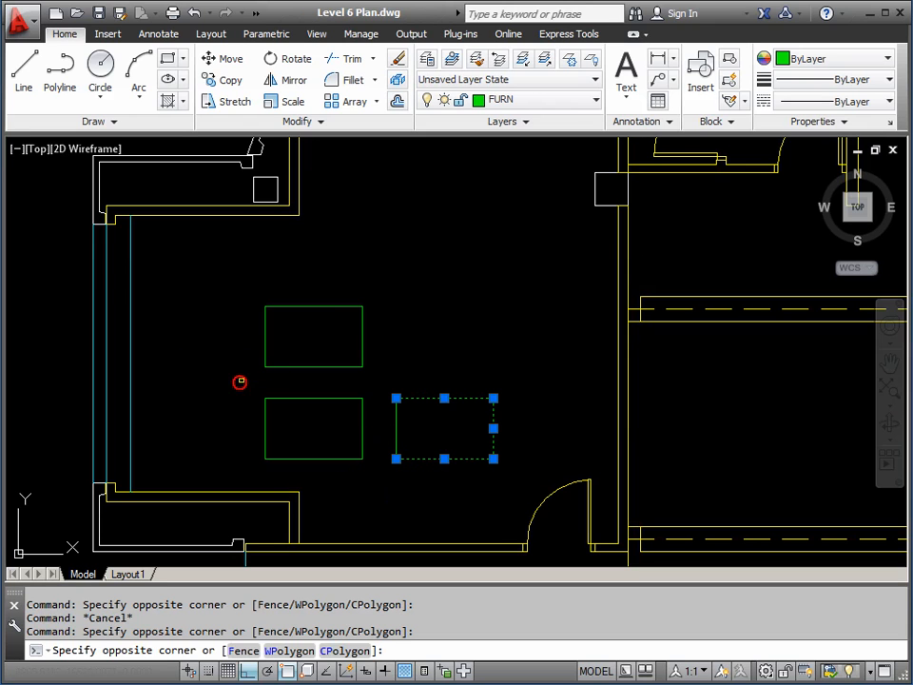
click(379, 286)
click(378, 375)
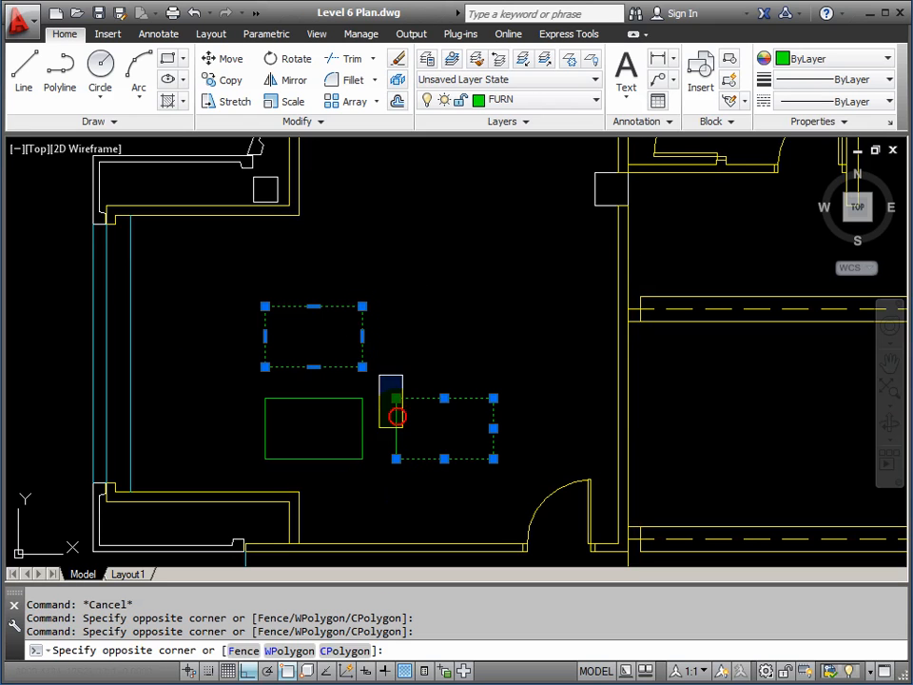
click(396, 416)
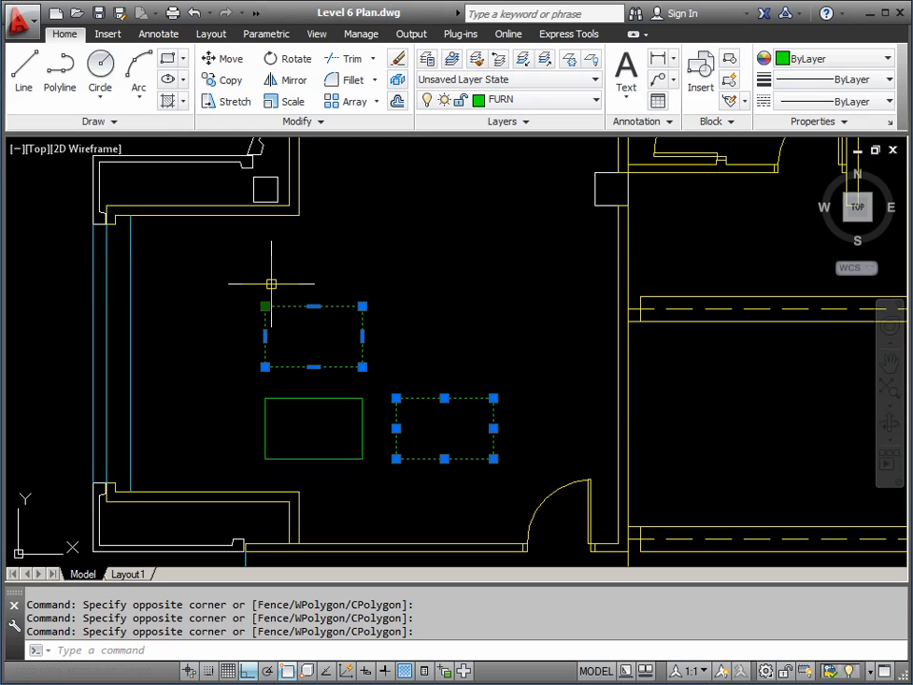
click(314, 307)
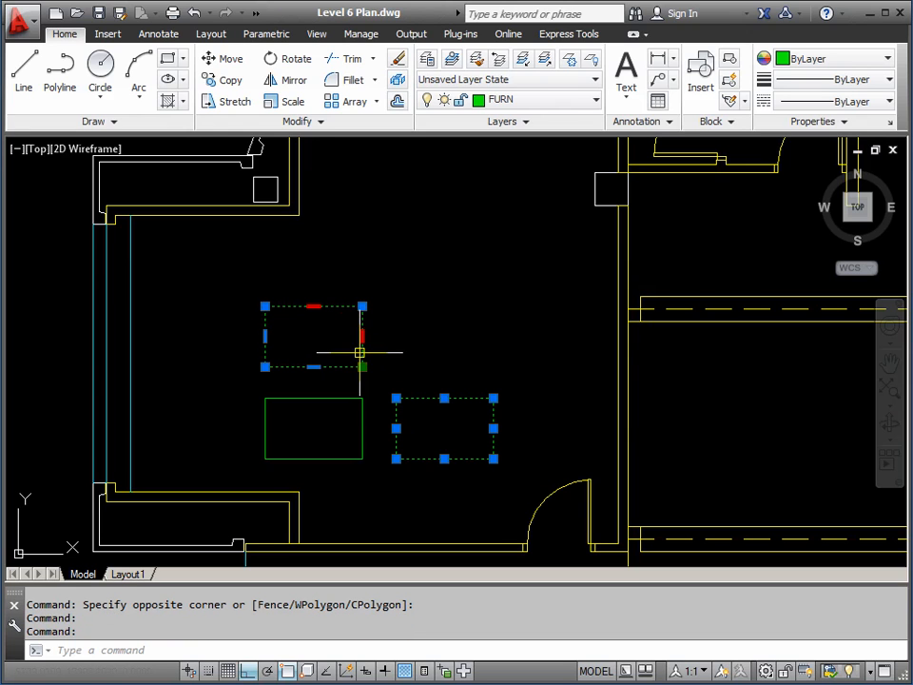
shift+click(360, 354)
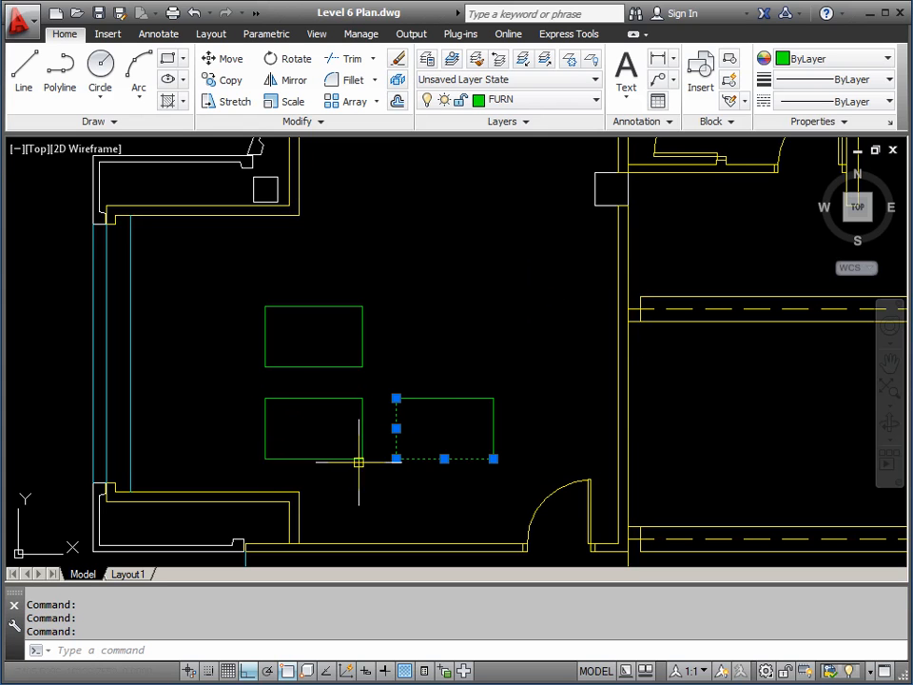
- Erase the eastern rectangle, the northern rectangle, and the north and east edges of the southwest rectangle
click(384, 374)
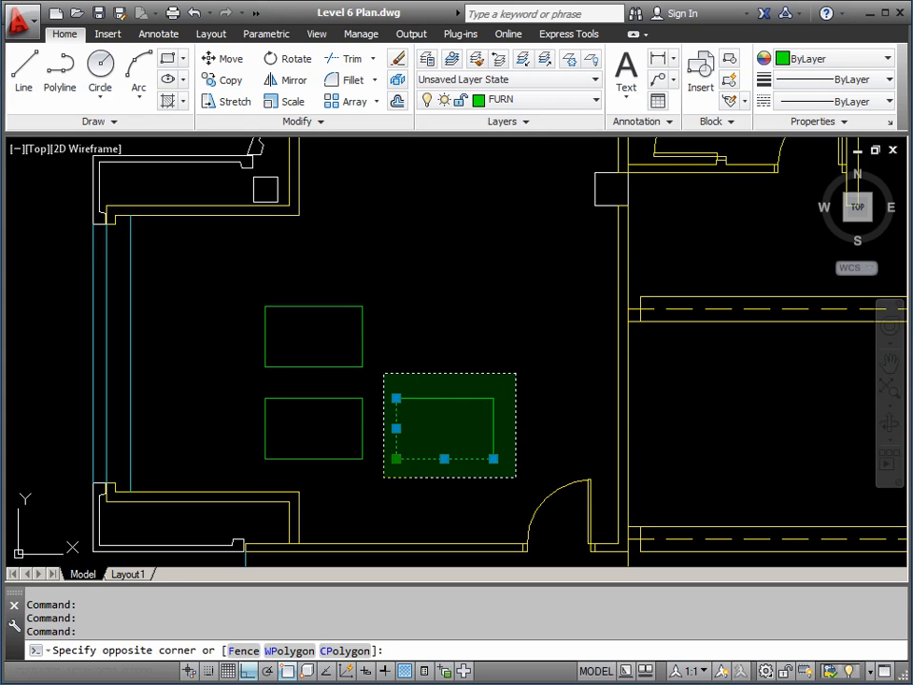
click(516, 477)
click(393, 285)
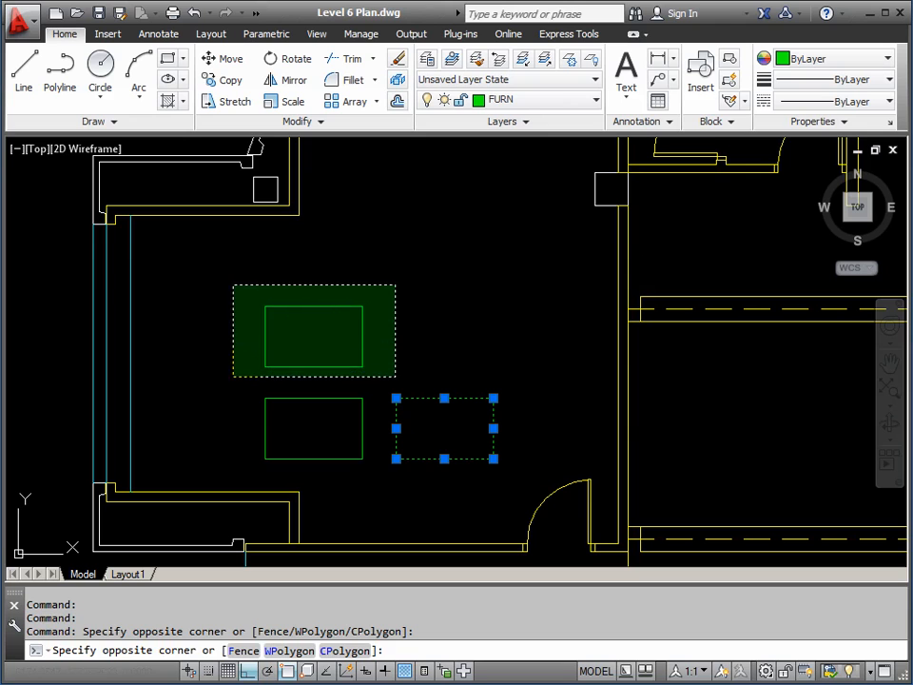
click(234, 377)
click(362, 425)
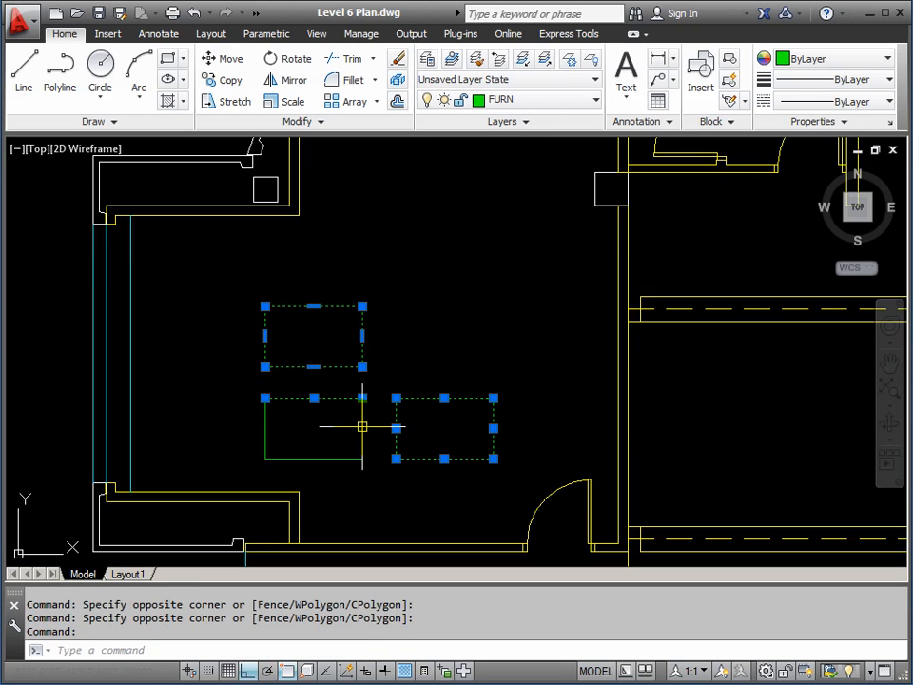
click(362, 426)
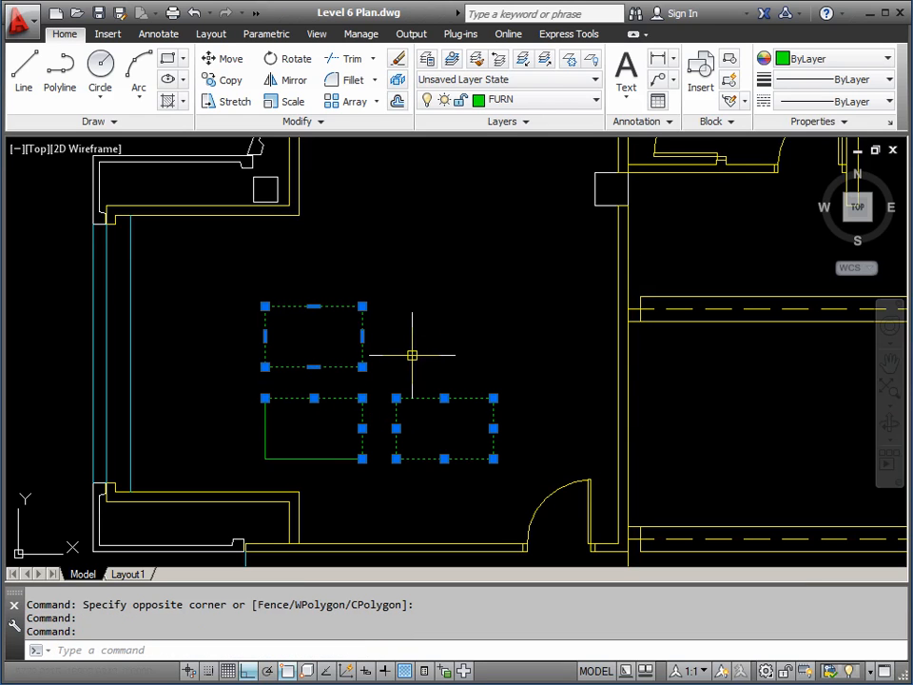
key(Delete)
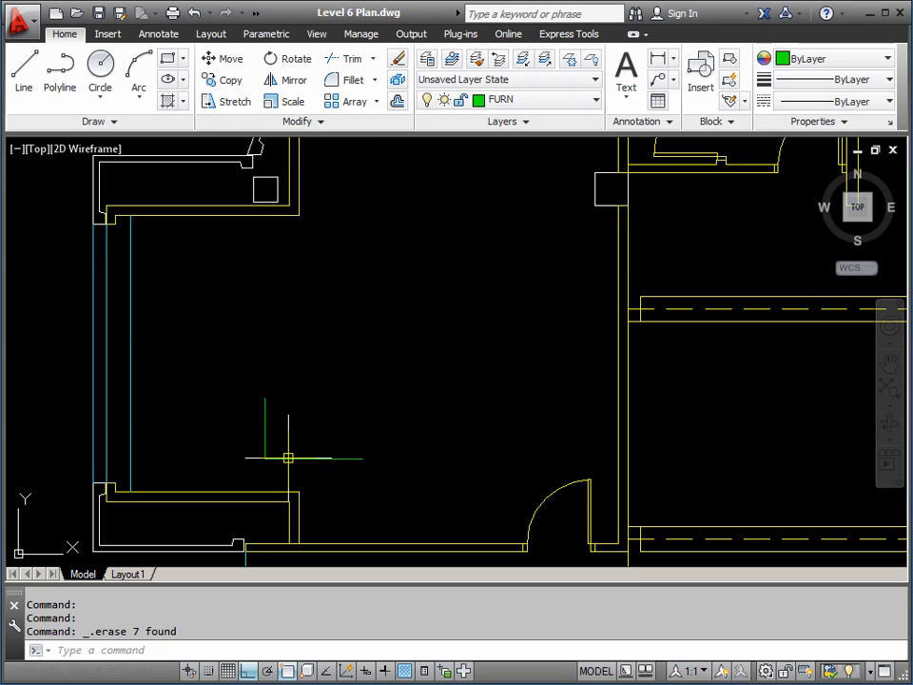
- Shorten the horizontal furniture line by stretching its east endpoint about 430 to the west
scroll(290, 454, up, 4)
middle_drag(299, 453, 331, 394)
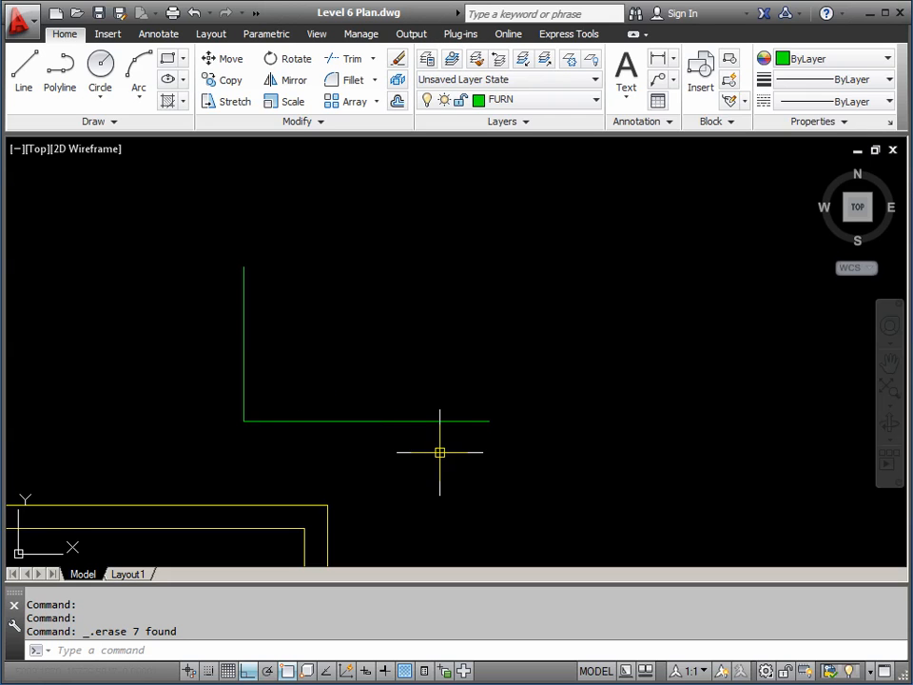
click(378, 421)
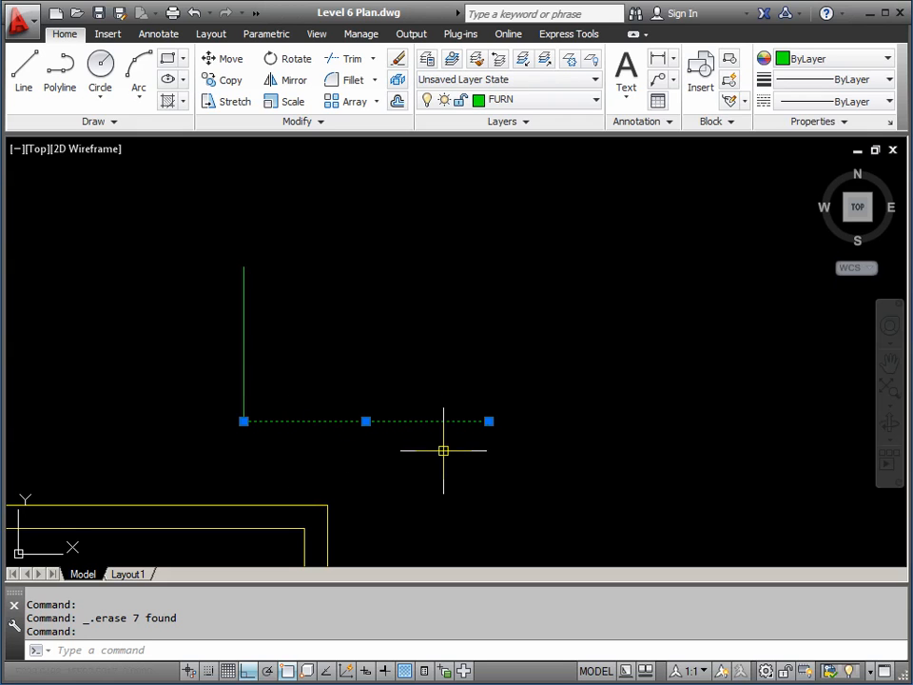
mouse_move(489, 422)
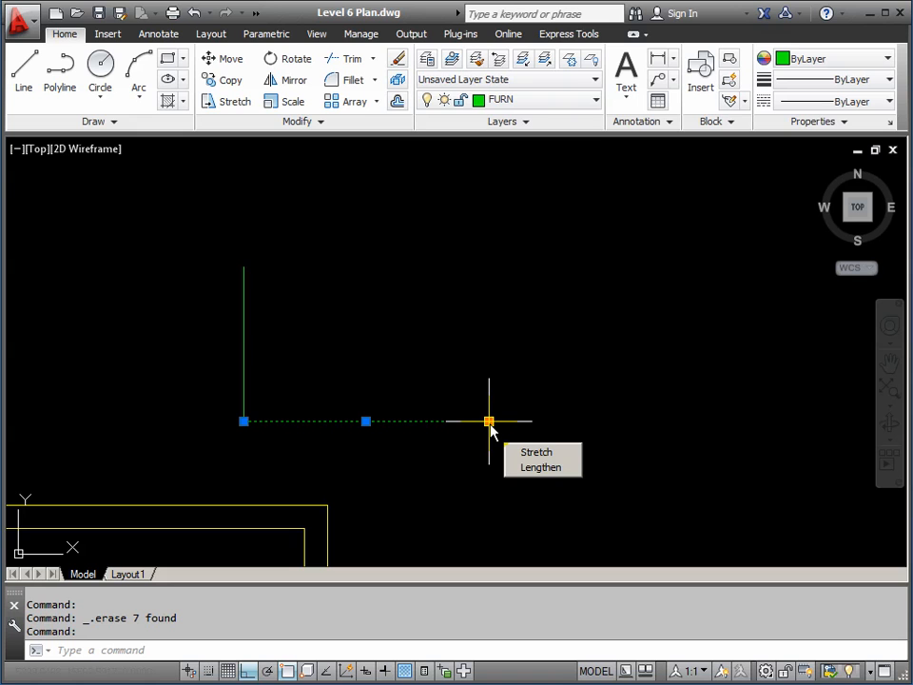
click(488, 421)
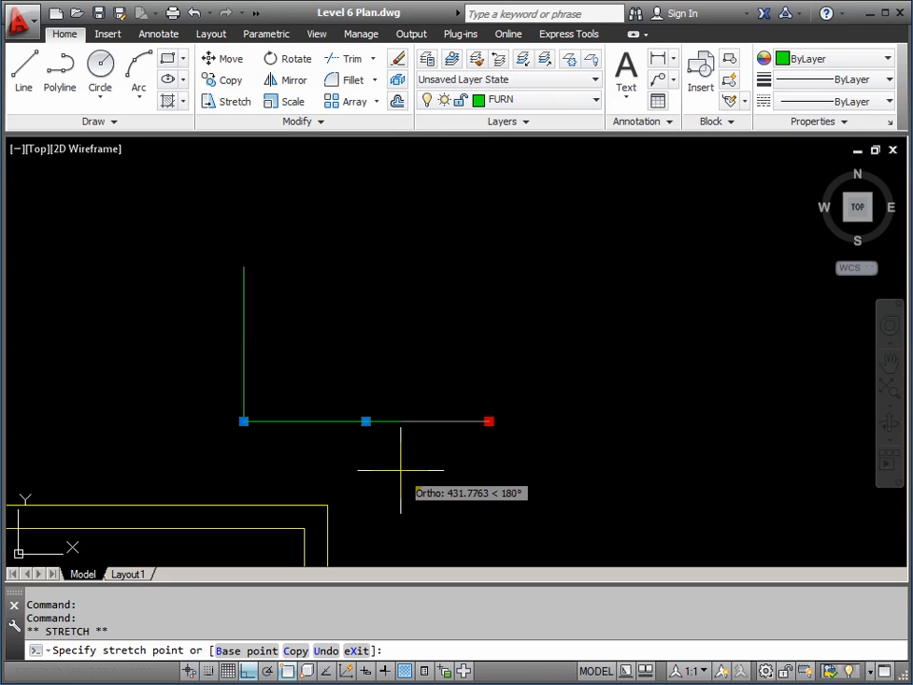
click(400, 468)
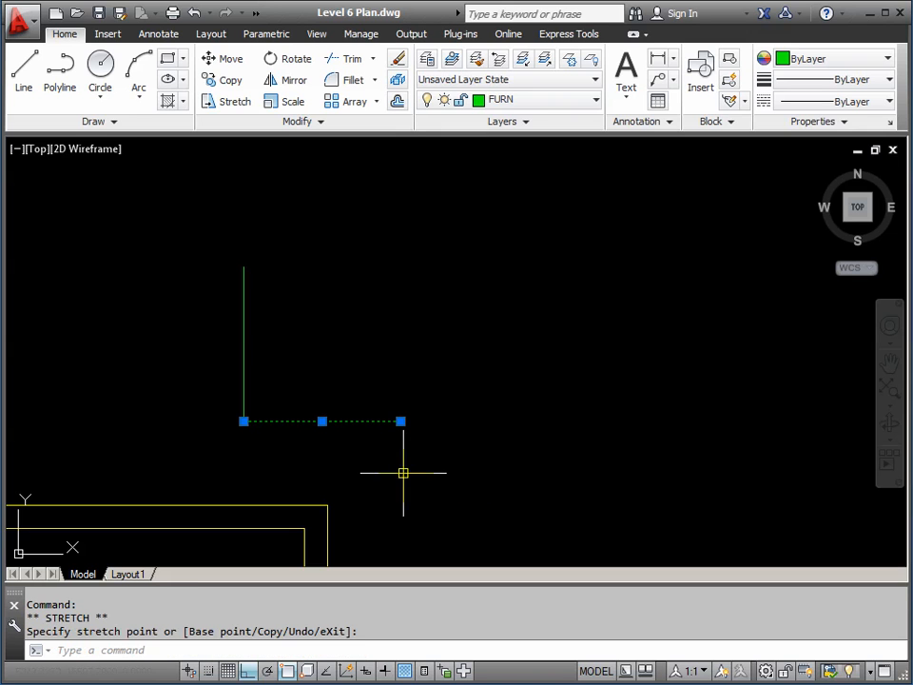
- Shorten the vertical furniture line by stretching its north endpoint about 235 to the south, and clear the selection
click(243, 287)
mouse_move(243, 268)
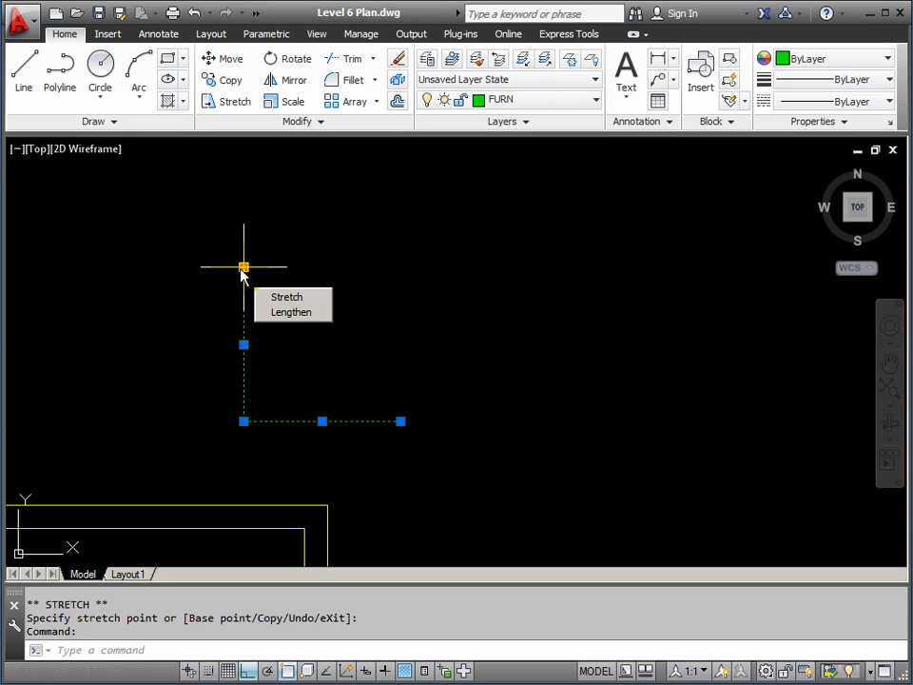
click(244, 268)
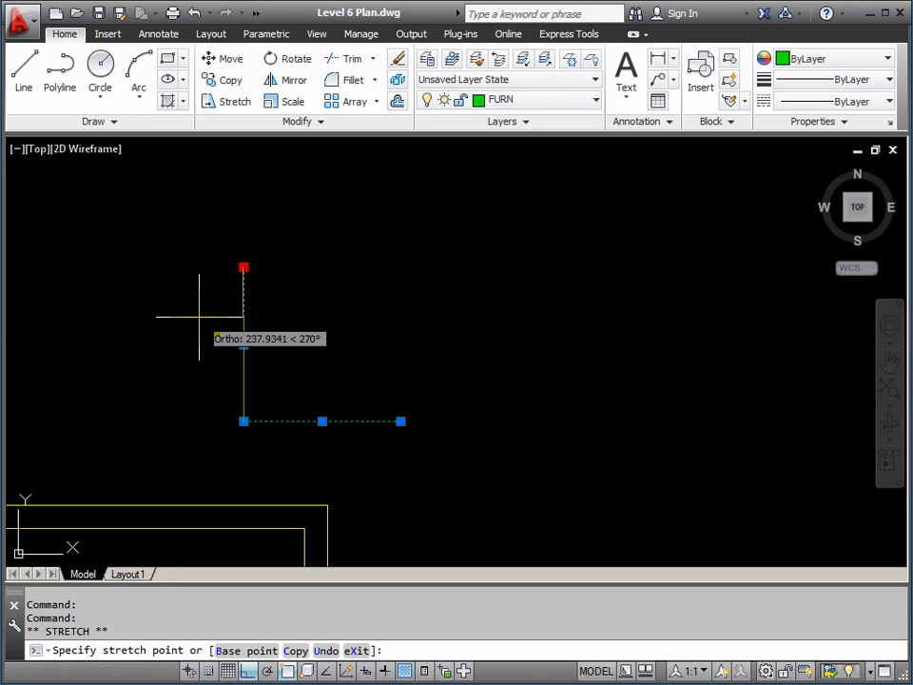
click(198, 314)
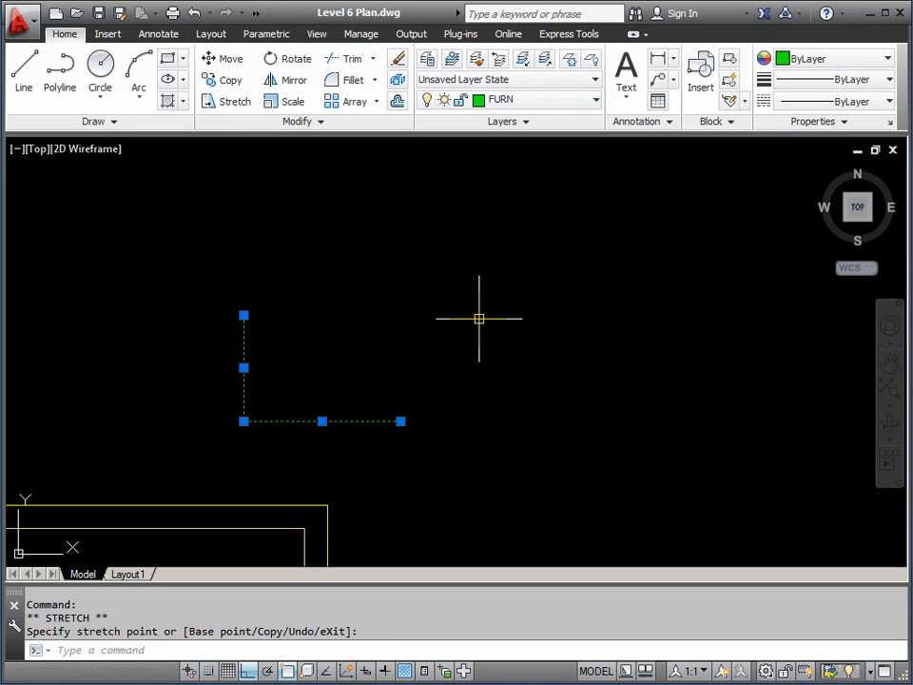
key(Escape)
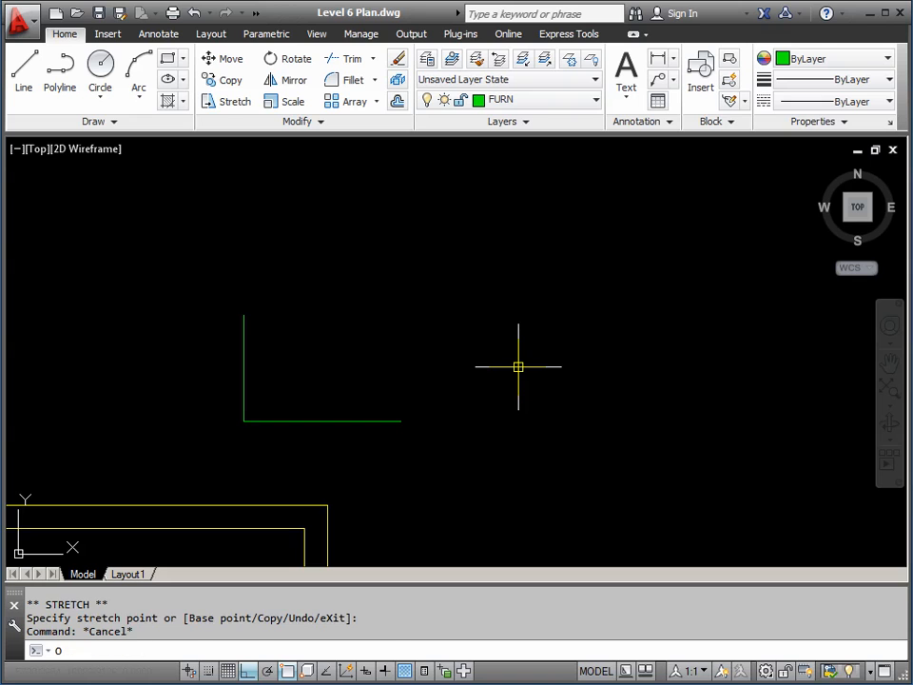
- Offset the vertical furniture line 1200 to the east
key(Return)
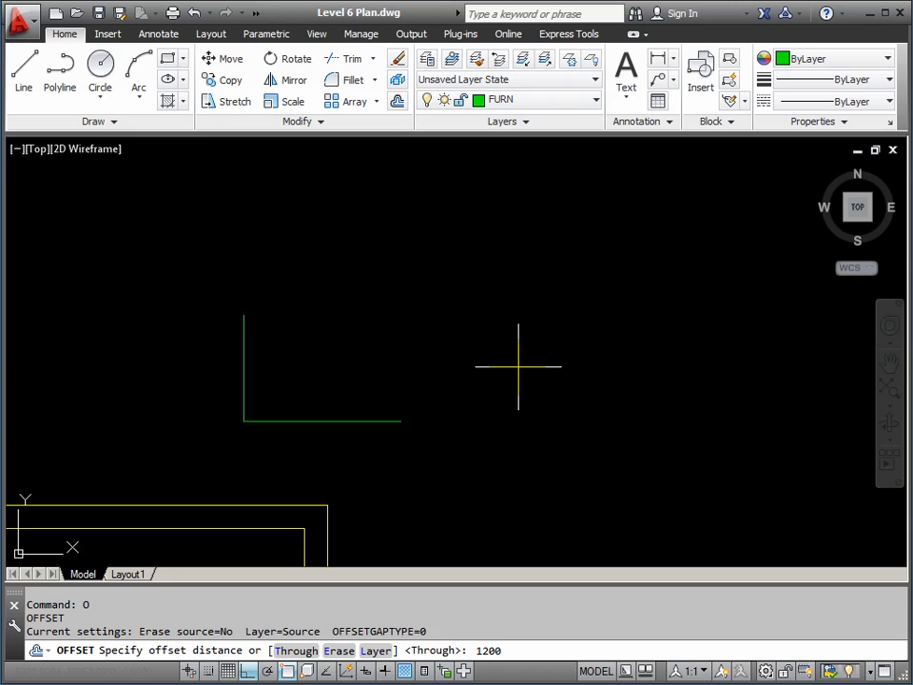
key(Return)
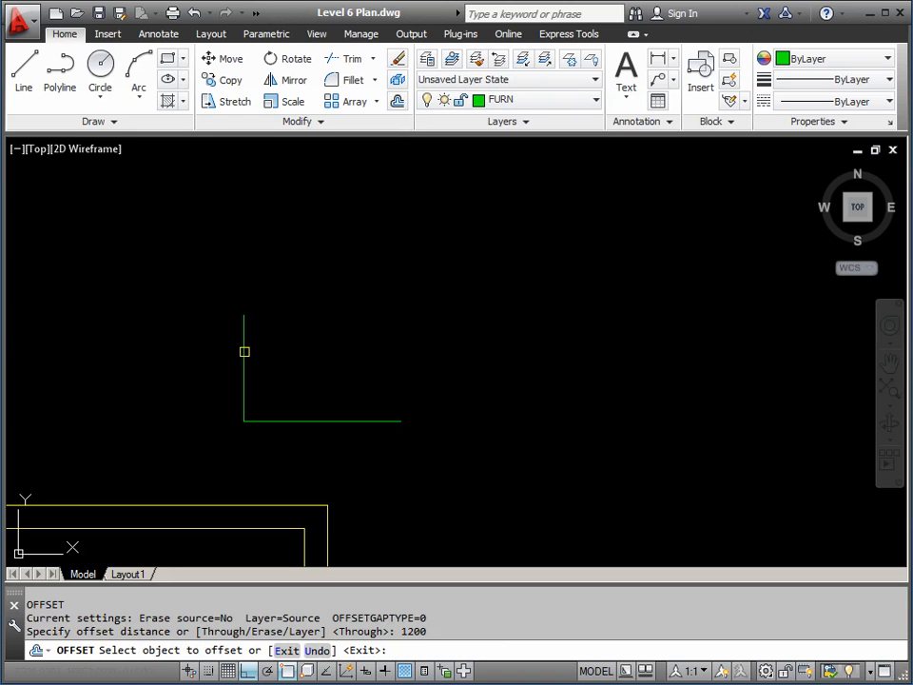
click(245, 351)
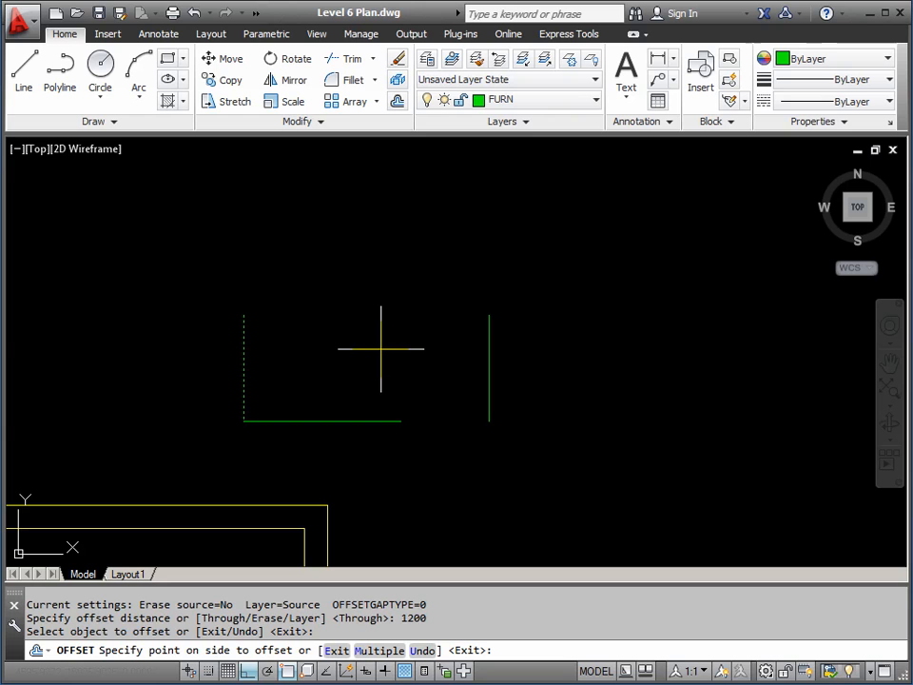
middle_drag(398, 351, 563, 353)
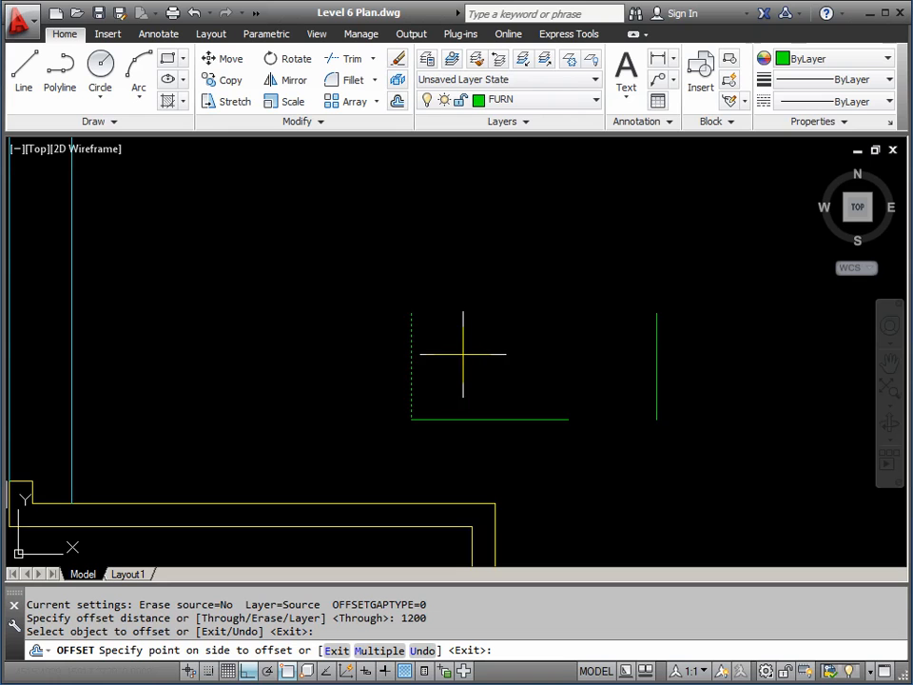
middle_drag(539, 358, 468, 355)
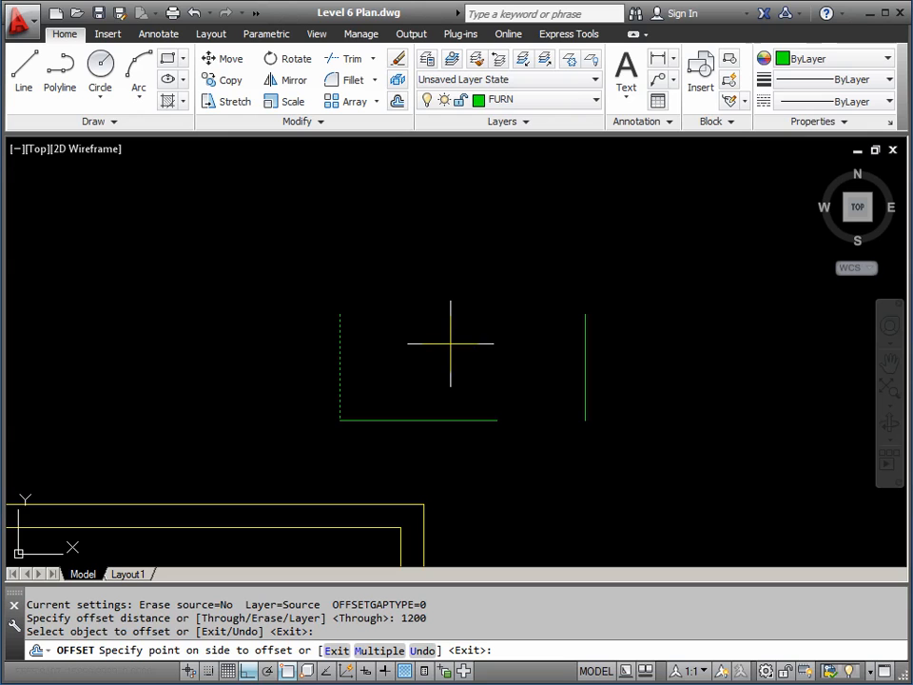
click(450, 352)
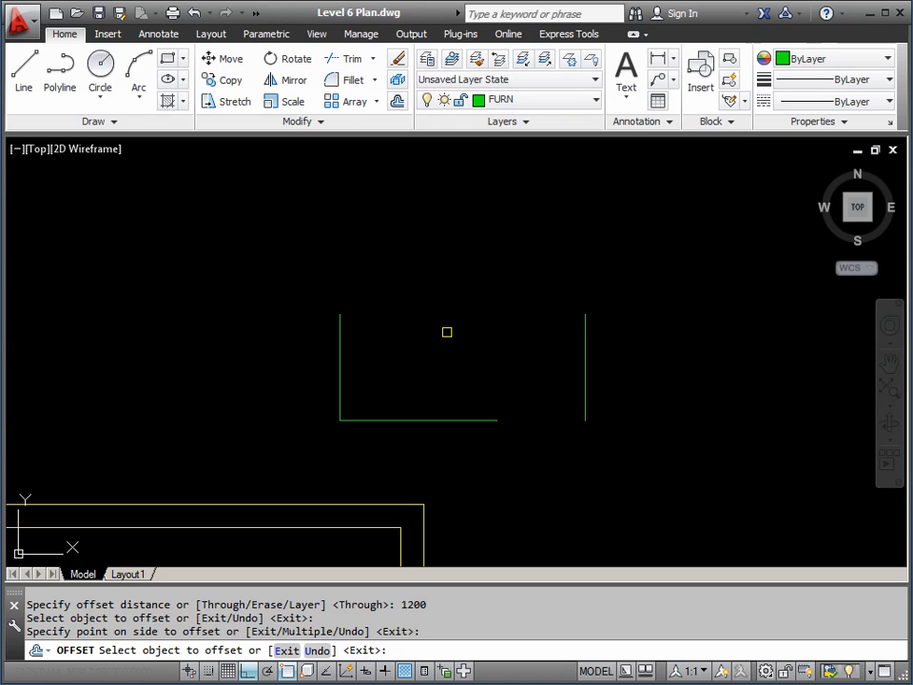
key(Return)
- Offset the horizontal furniture line 750 to the north
key(Return)
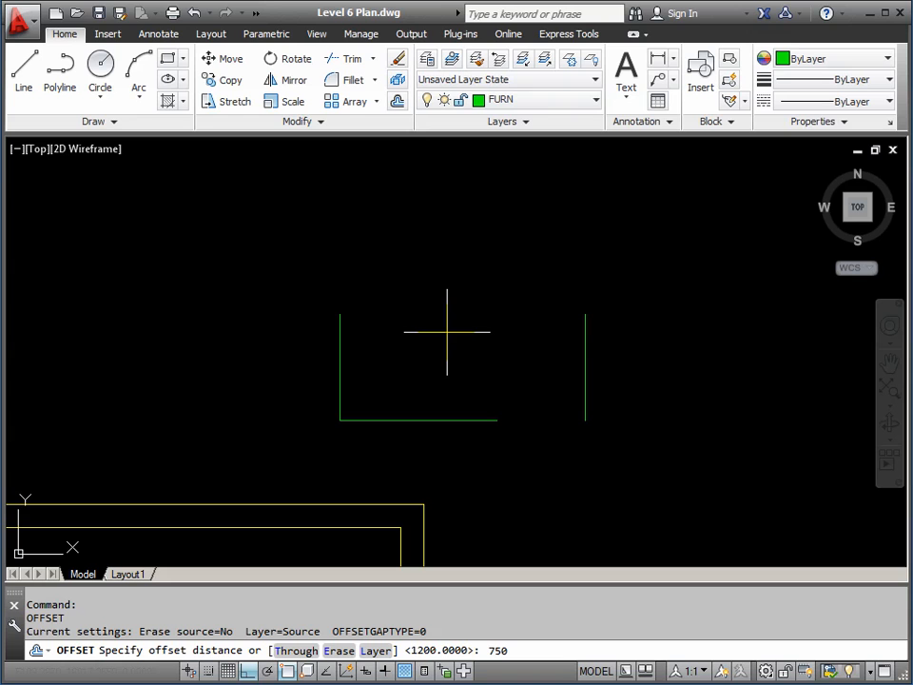
key(Return)
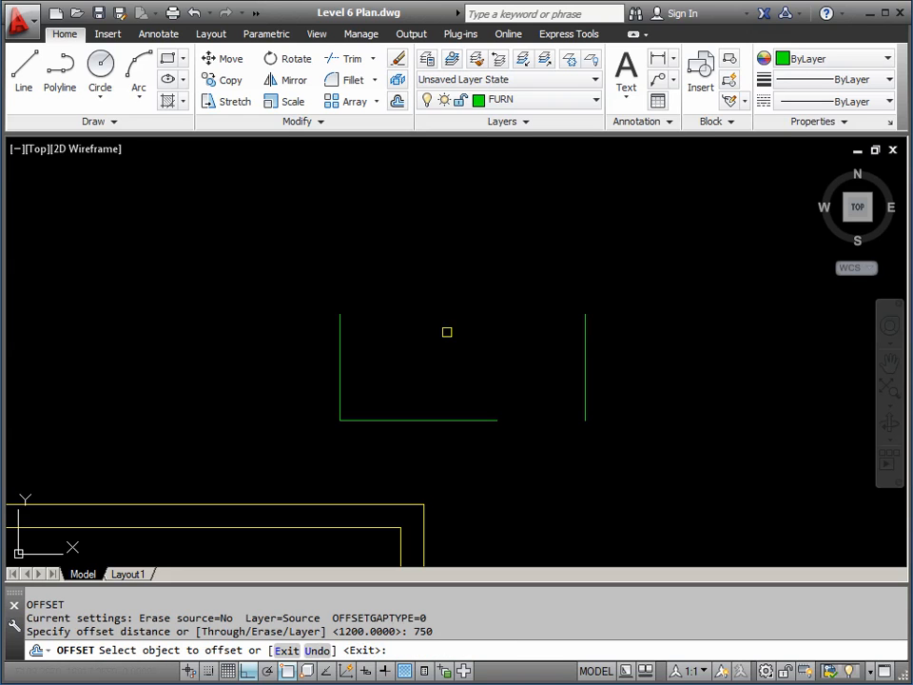
click(452, 419)
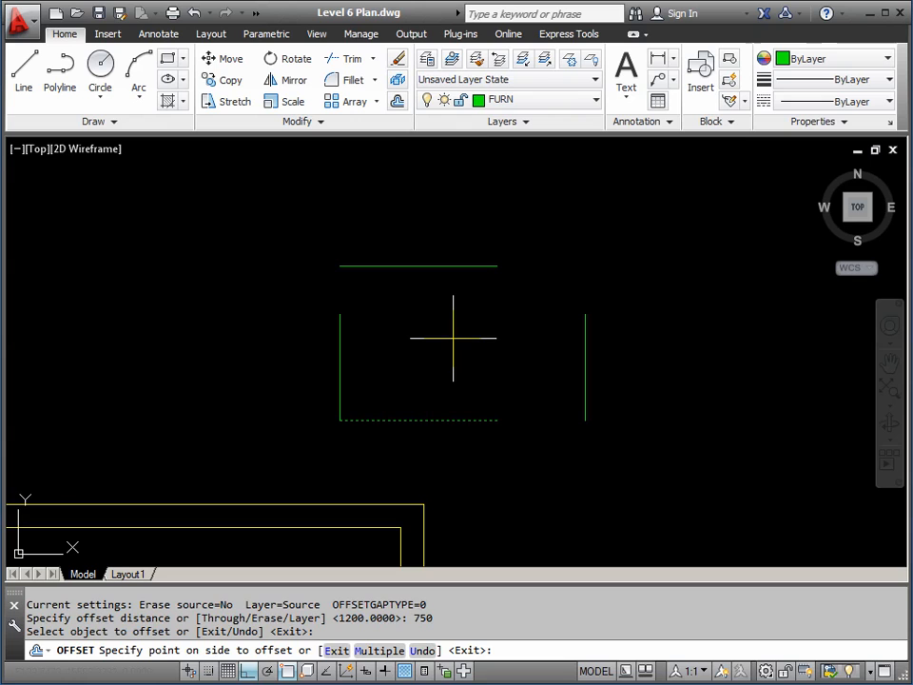
click(453, 338)
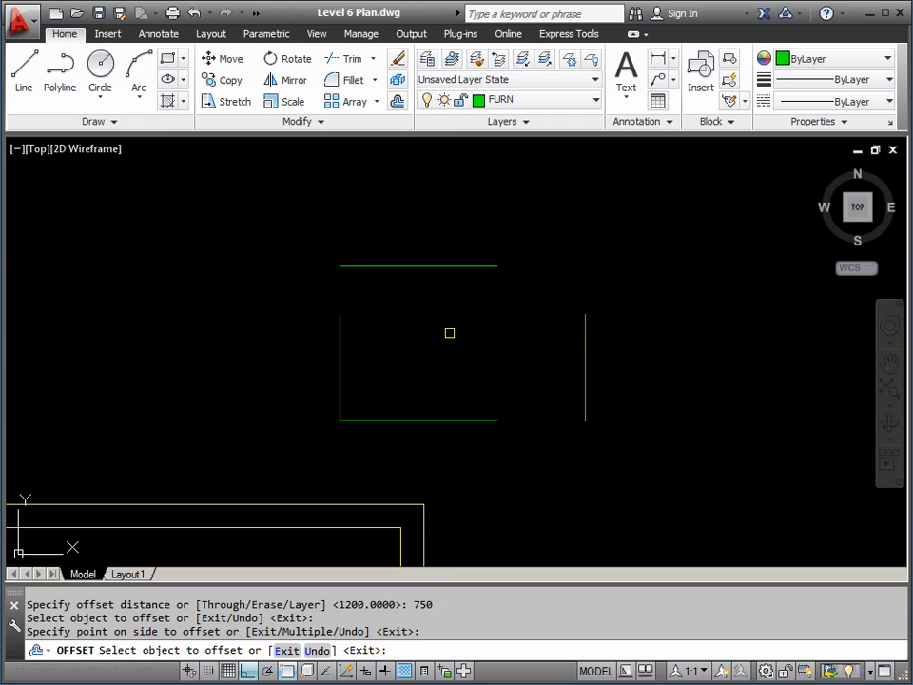
key(Escape)
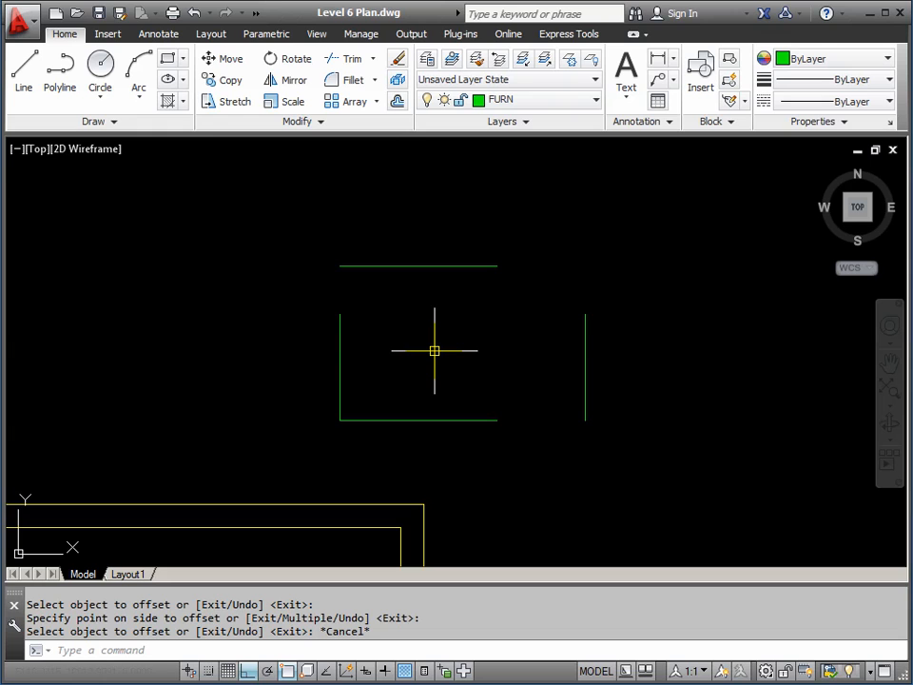
- Close the rectangle by filleting its northwest, northeast and southeast corners with radius 0
text(F)
key(Return)
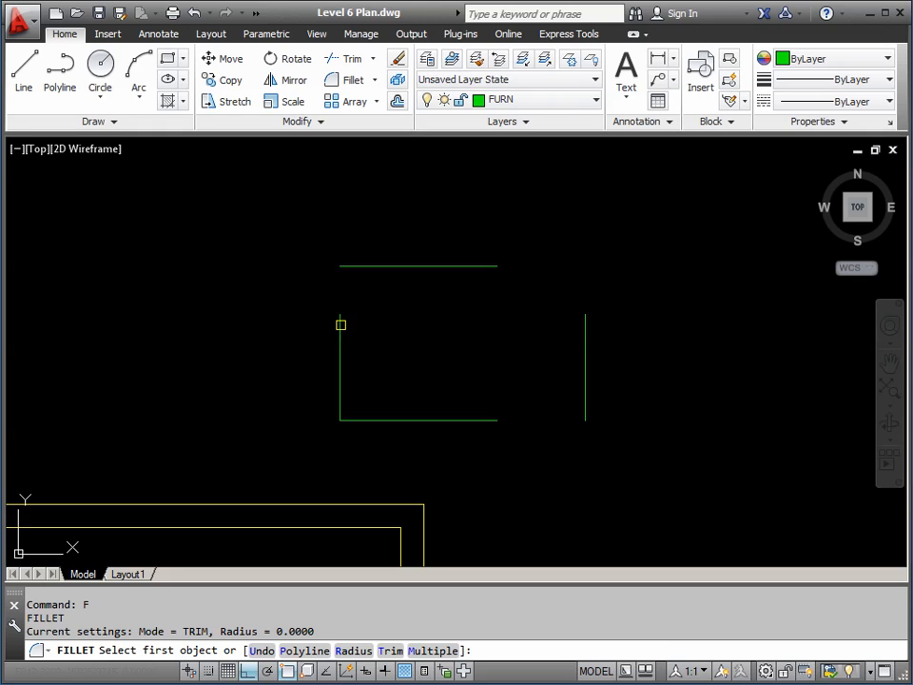
click(341, 325)
click(398, 267)
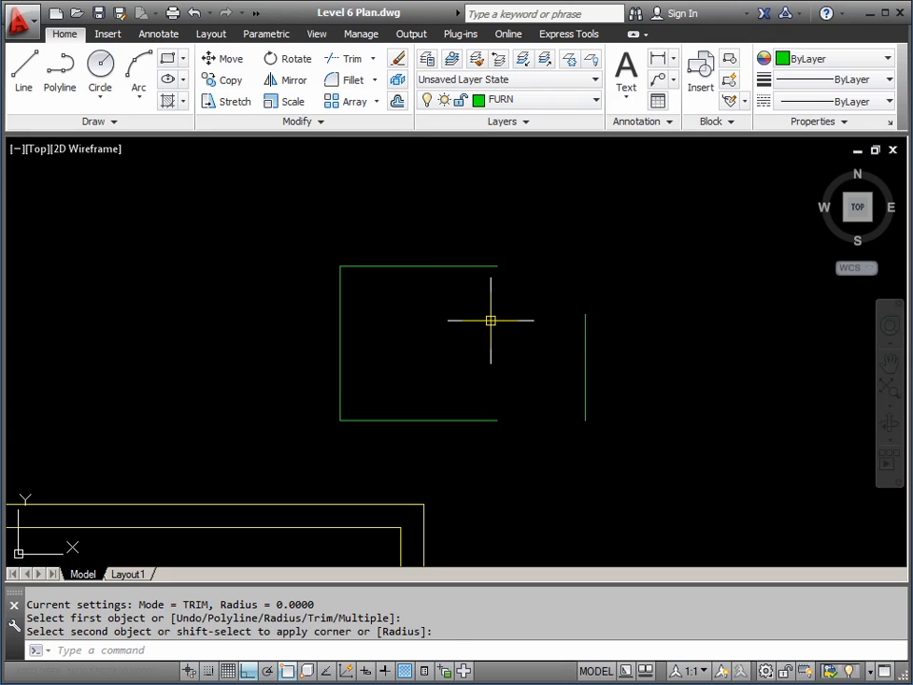
key(Return)
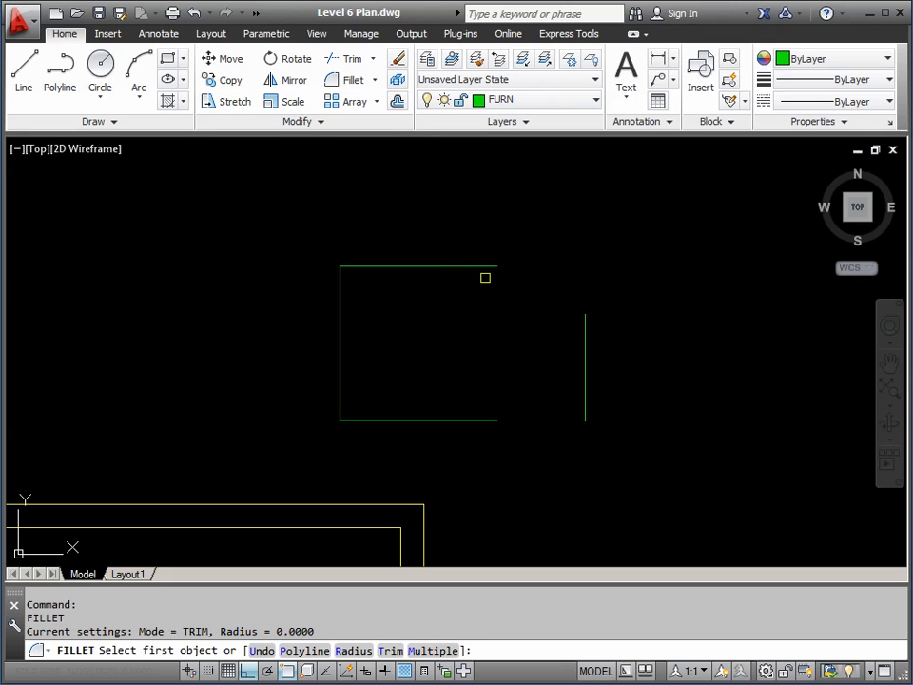
click(482, 266)
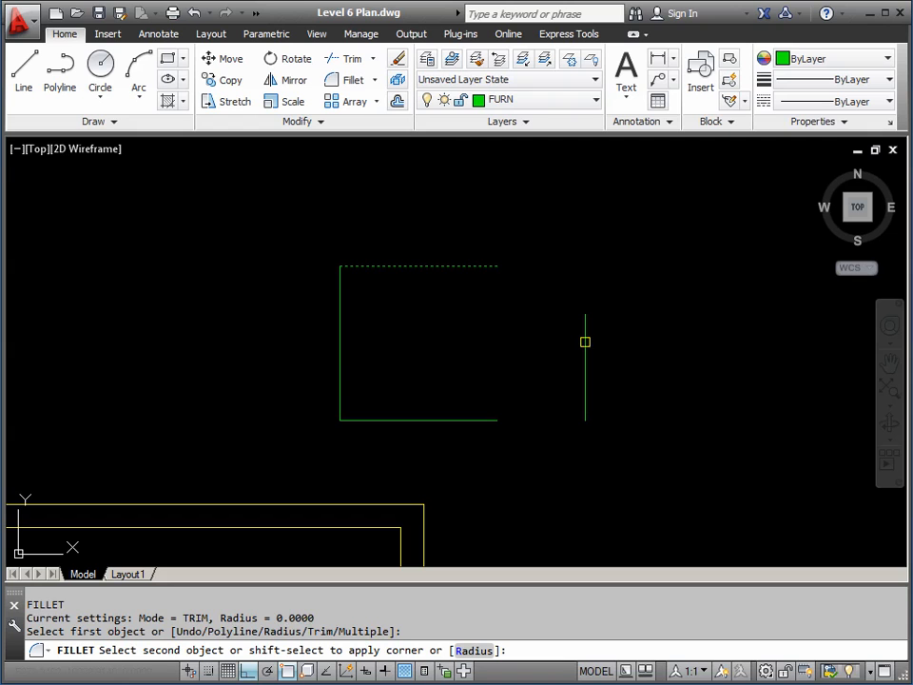
click(585, 340)
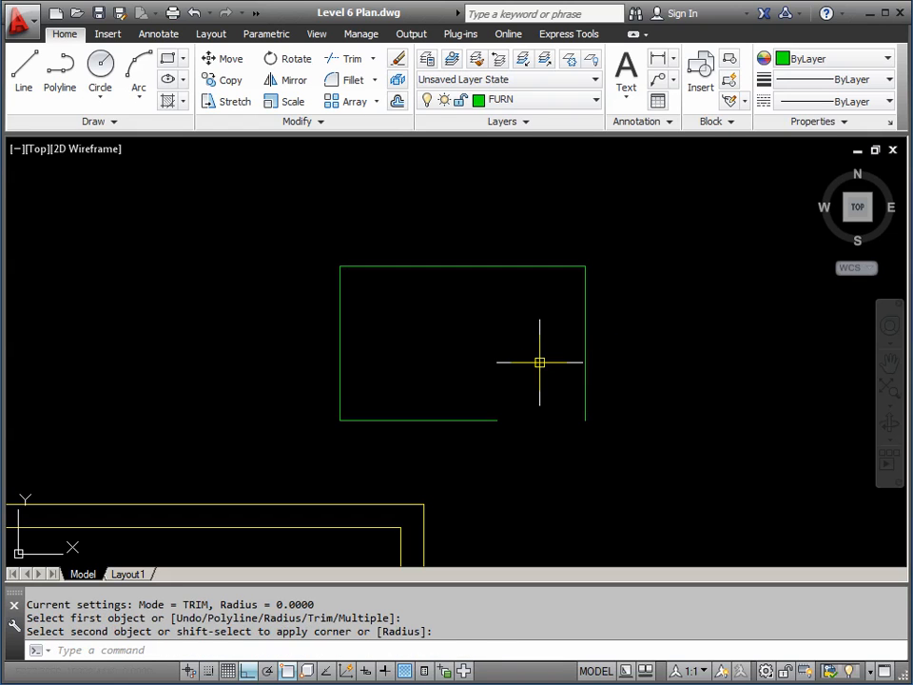
key(Return)
click(583, 359)
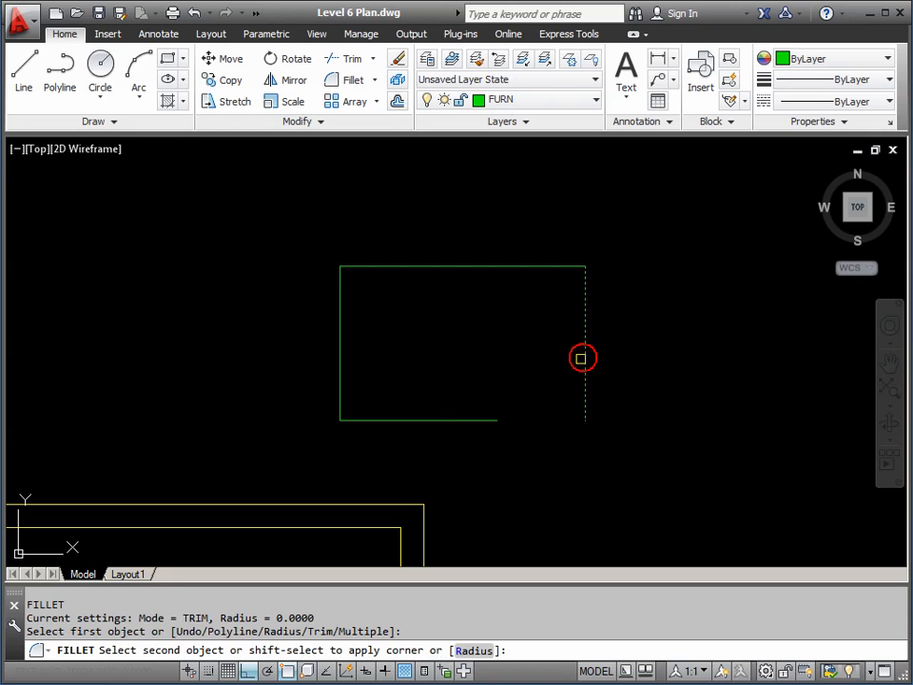
click(487, 417)
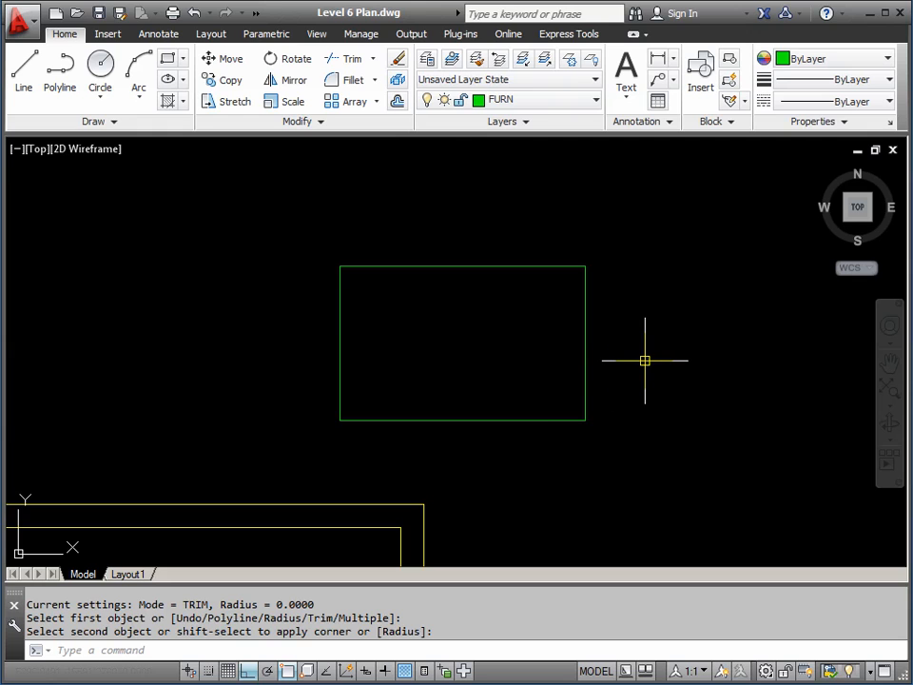